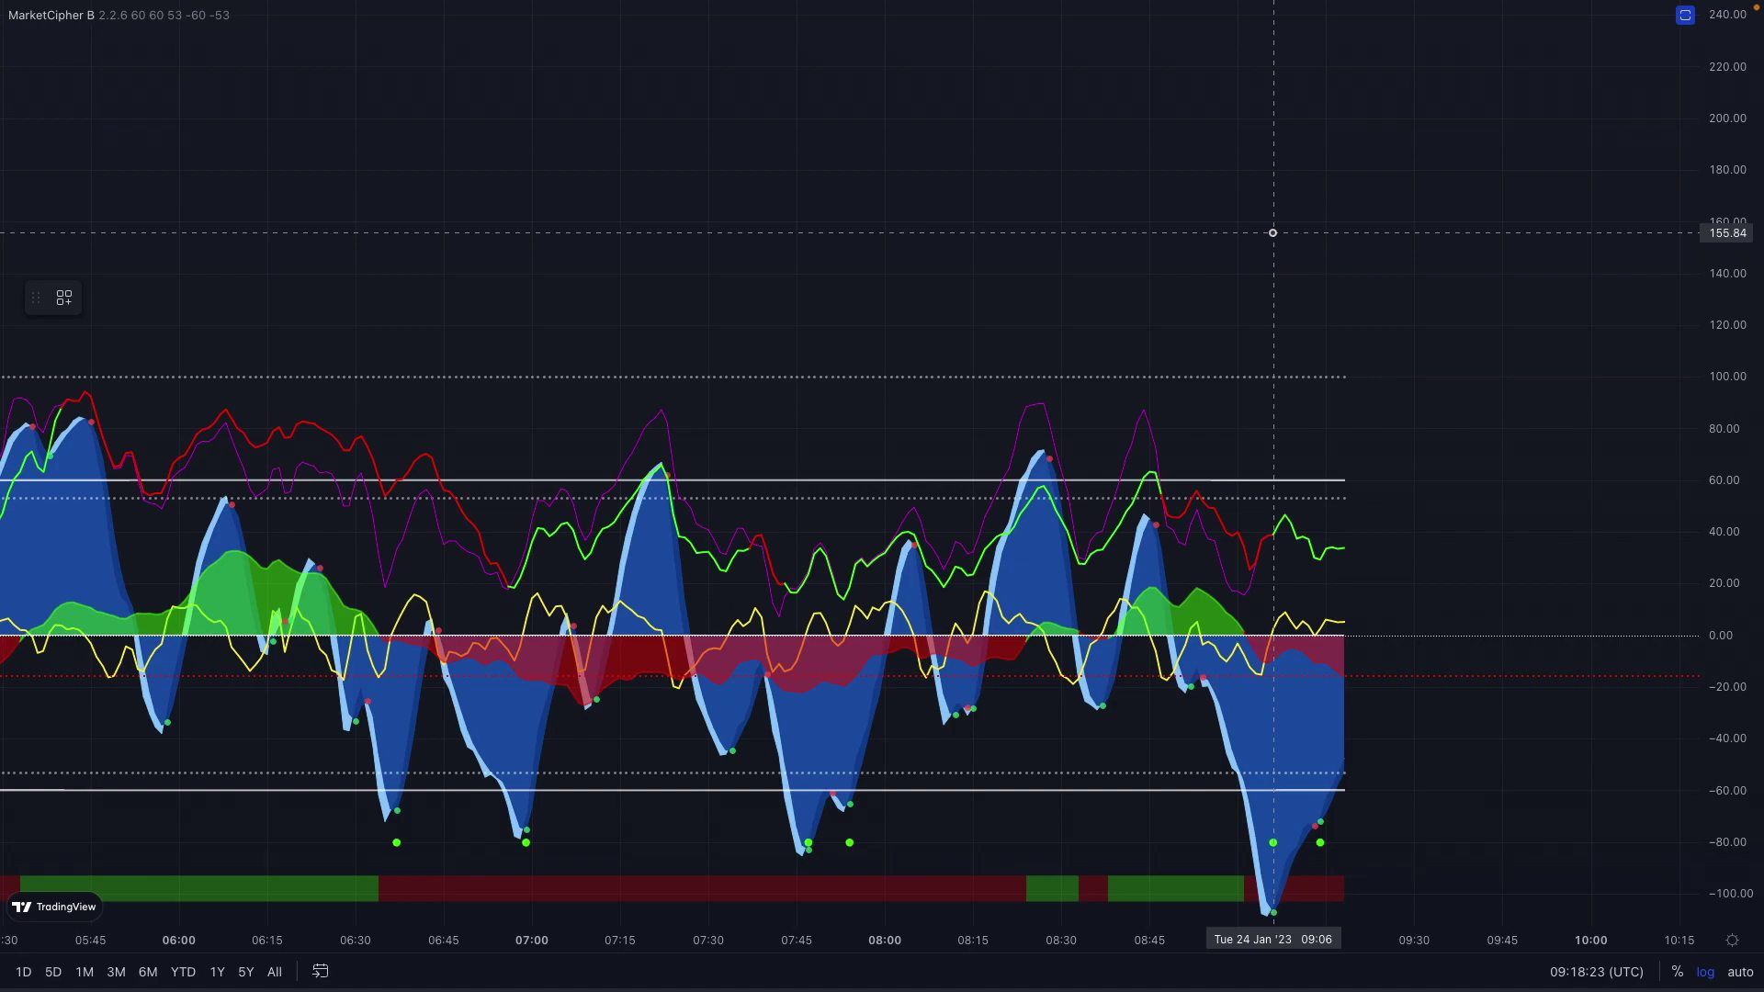
- Restore the MarketCipher B chart to full screen and start a yellow 4px brush stroke at the oscillator's left edge
key("Escape")
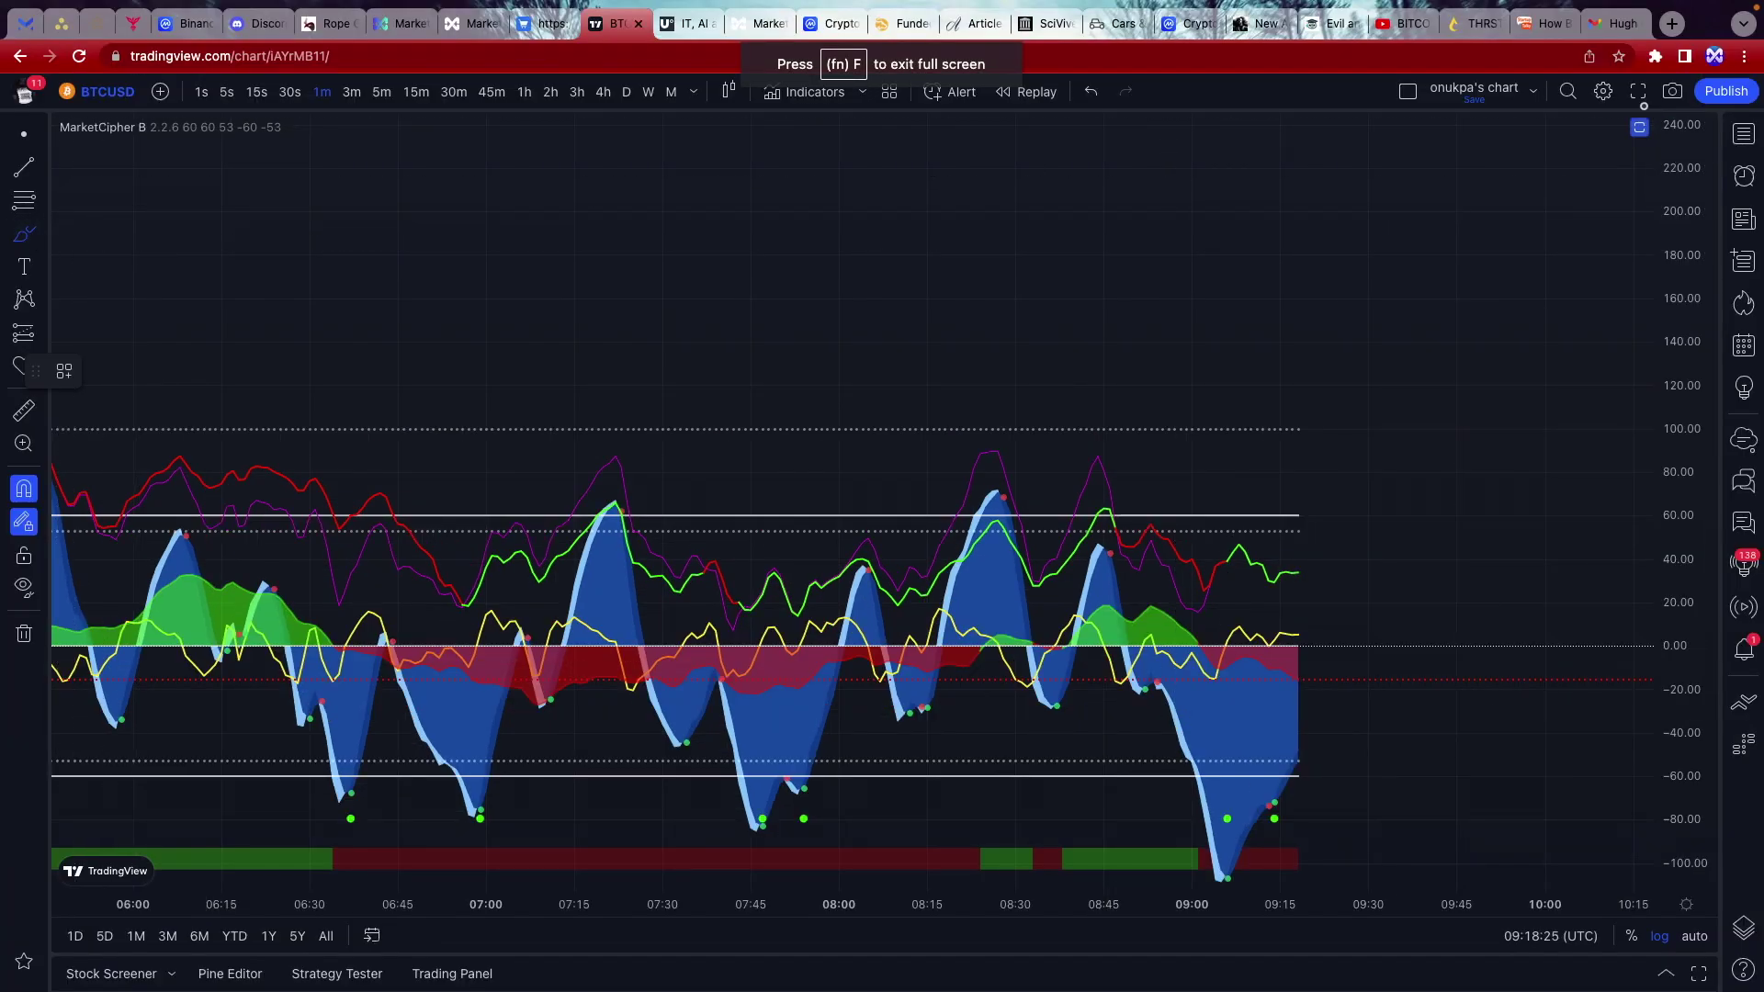
left_click(1638, 91)
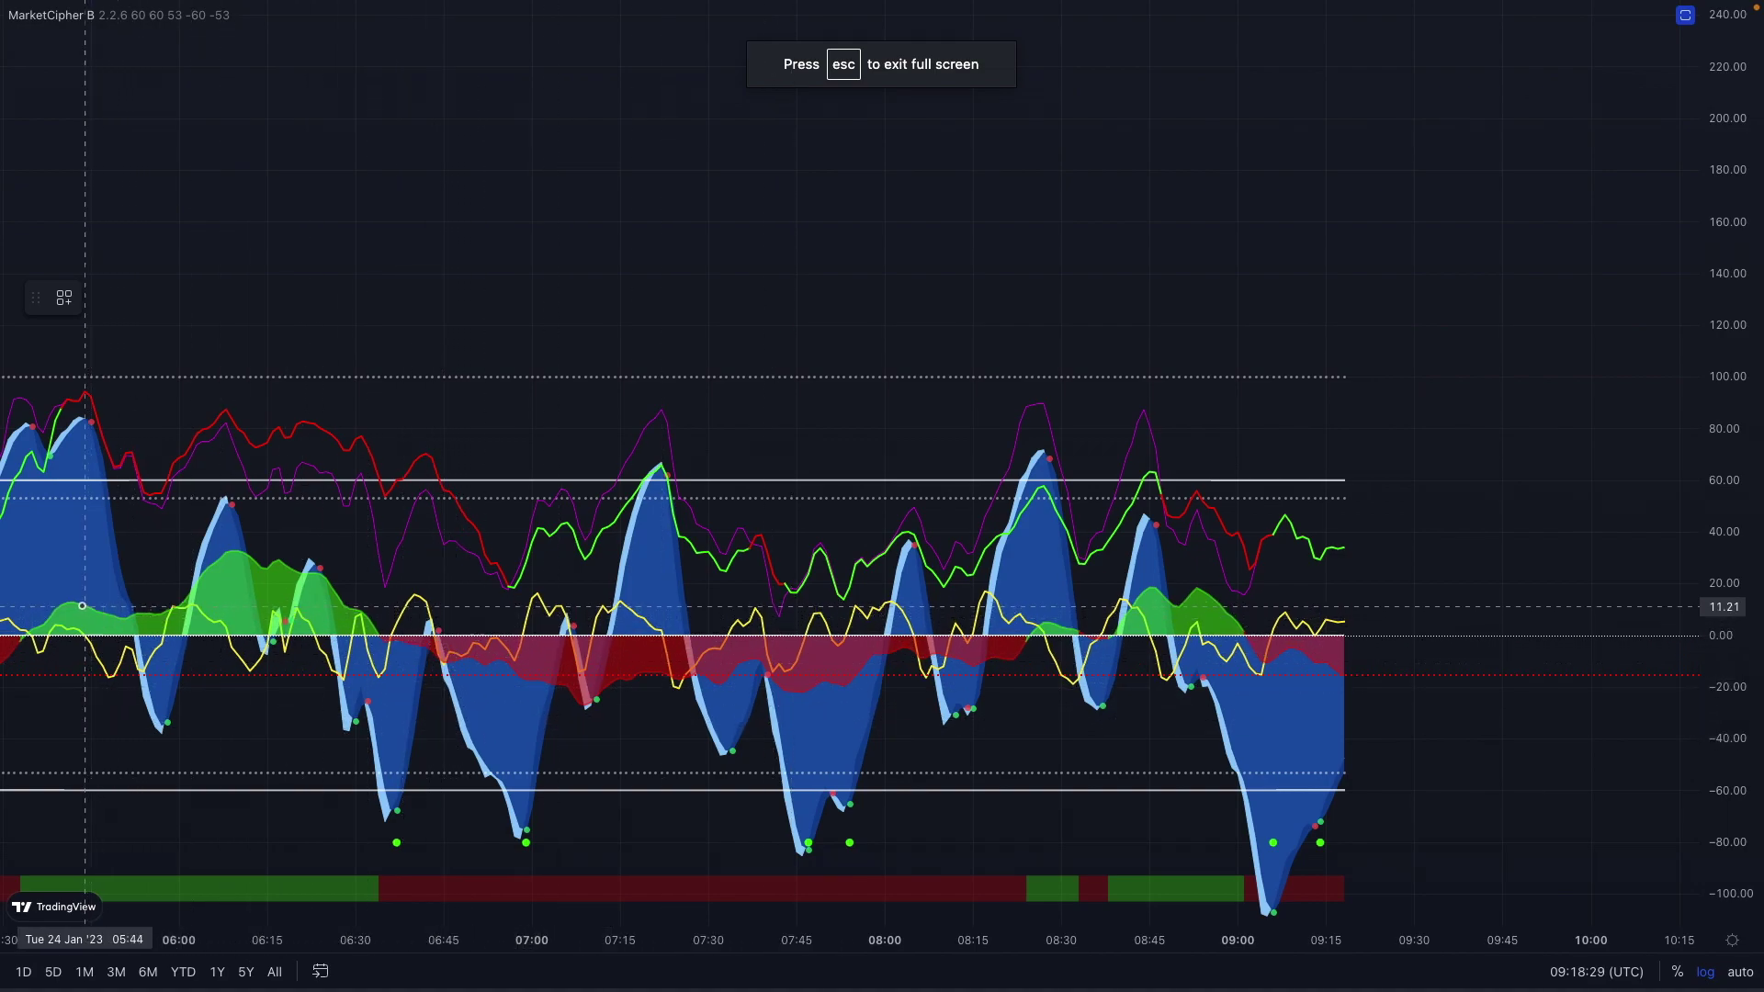
left_click(116, 620)
- Trace the oscillator's waves in yellow and draw a projected line down from the 07:20 peak
mouse_move(119, 620)
left_mouse_down()
mouse_move(269, 555)
mouse_move(314, 562)
mouse_move(409, 645)
mouse_move(618, 700)
mouse_move(768, 667)
mouse_move(817, 690)
mouse_move(885, 656)
mouse_move(959, 665)
left_mouse_up()
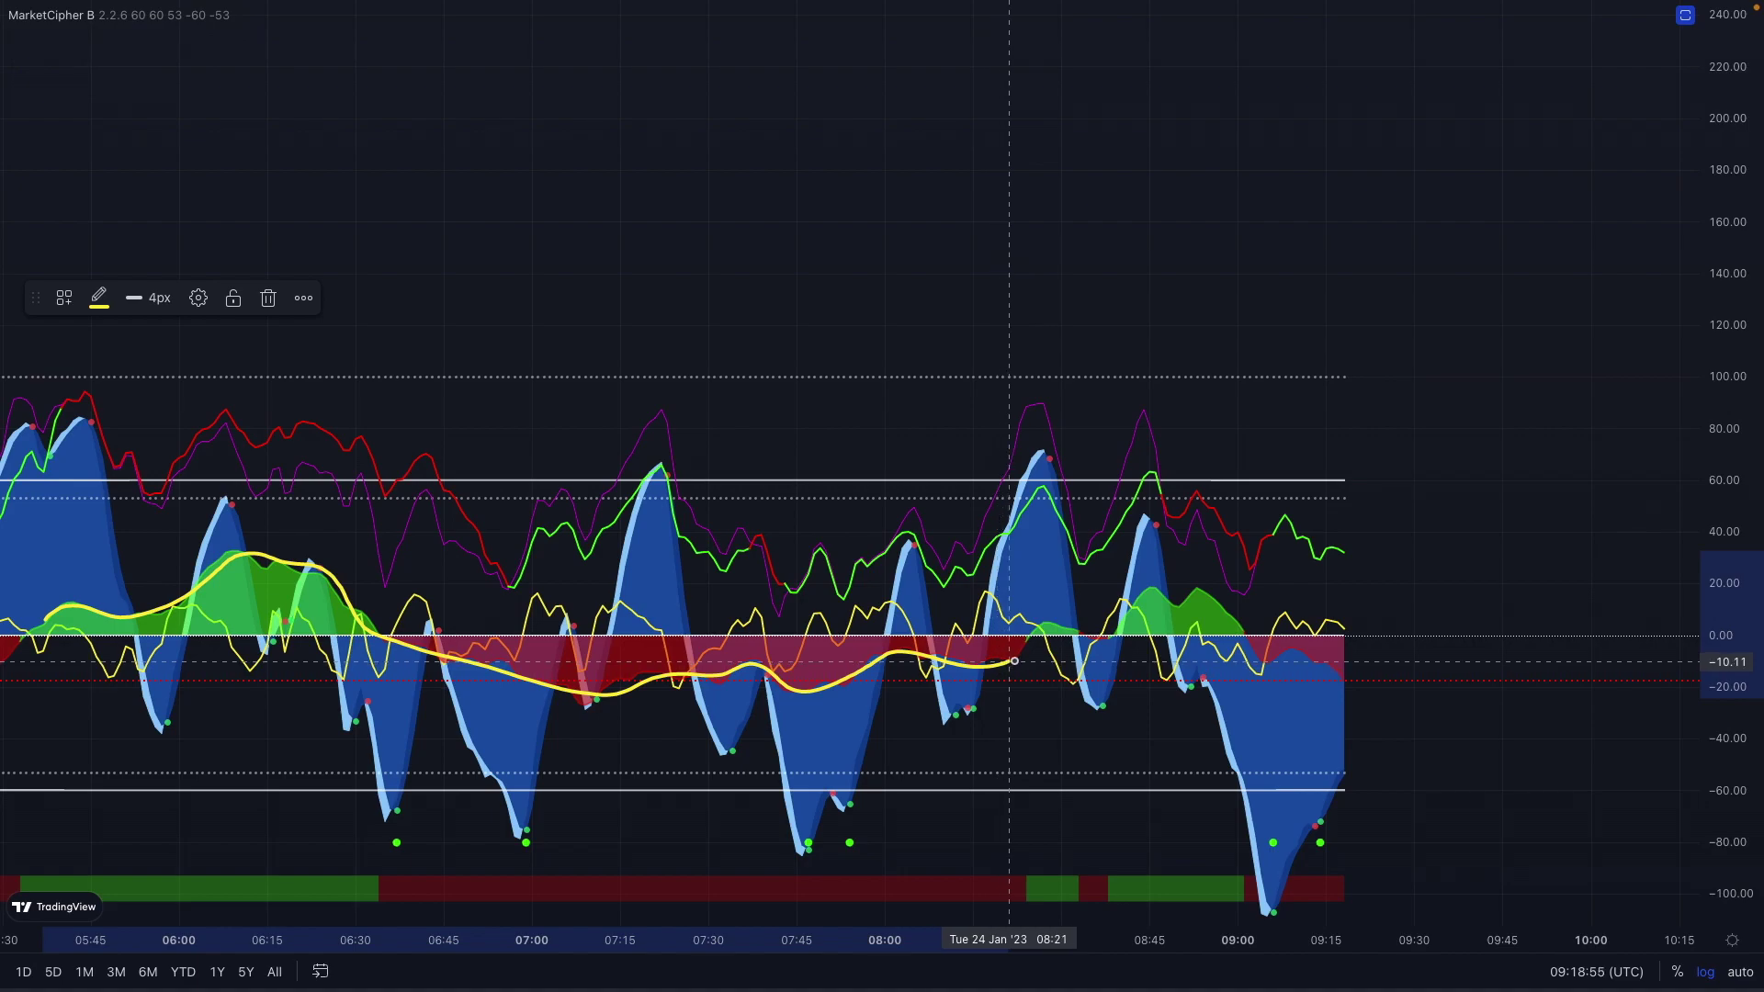
mouse_move(1029, 637)
left_mouse_down()
mouse_move(1060, 622)
mouse_move(1106, 637)
mouse_move(1138, 598)
mouse_move(1191, 588)
mouse_move(1259, 650)
mouse_move(1342, 687)
left_mouse_up()
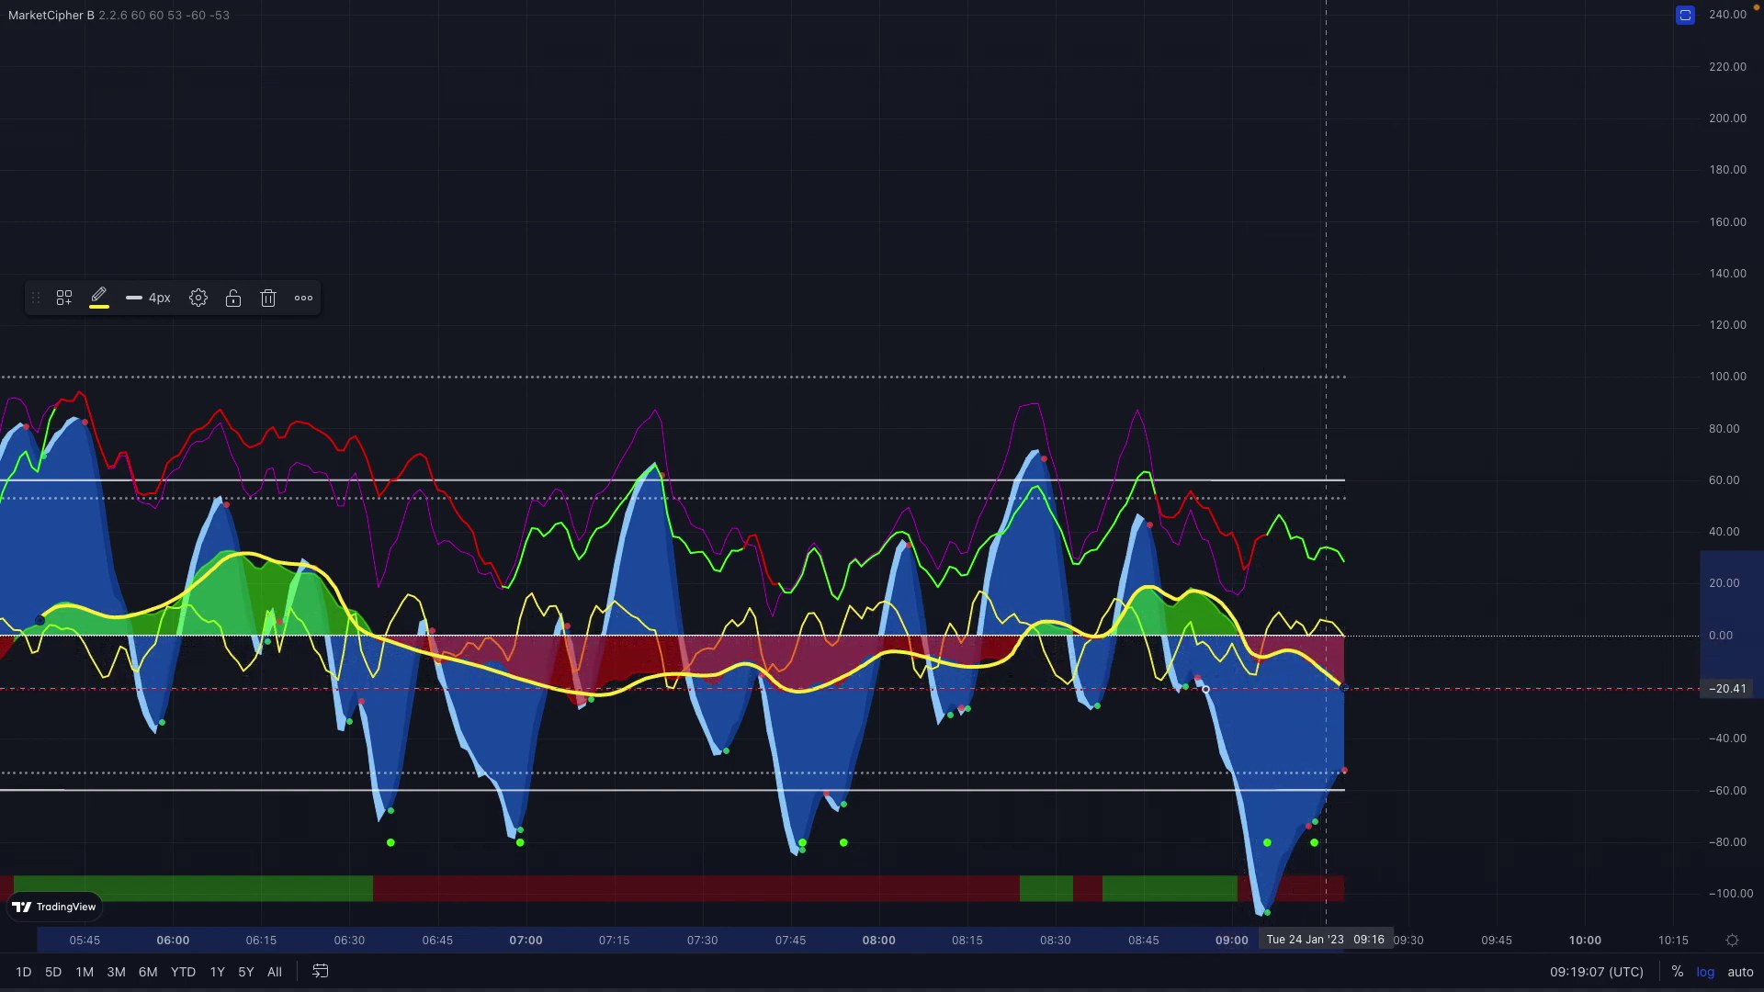
mouse_move(604, 634)
left_mouse_down()
mouse_move(645, 477)
mouse_move(751, 408)
left_mouse_up()
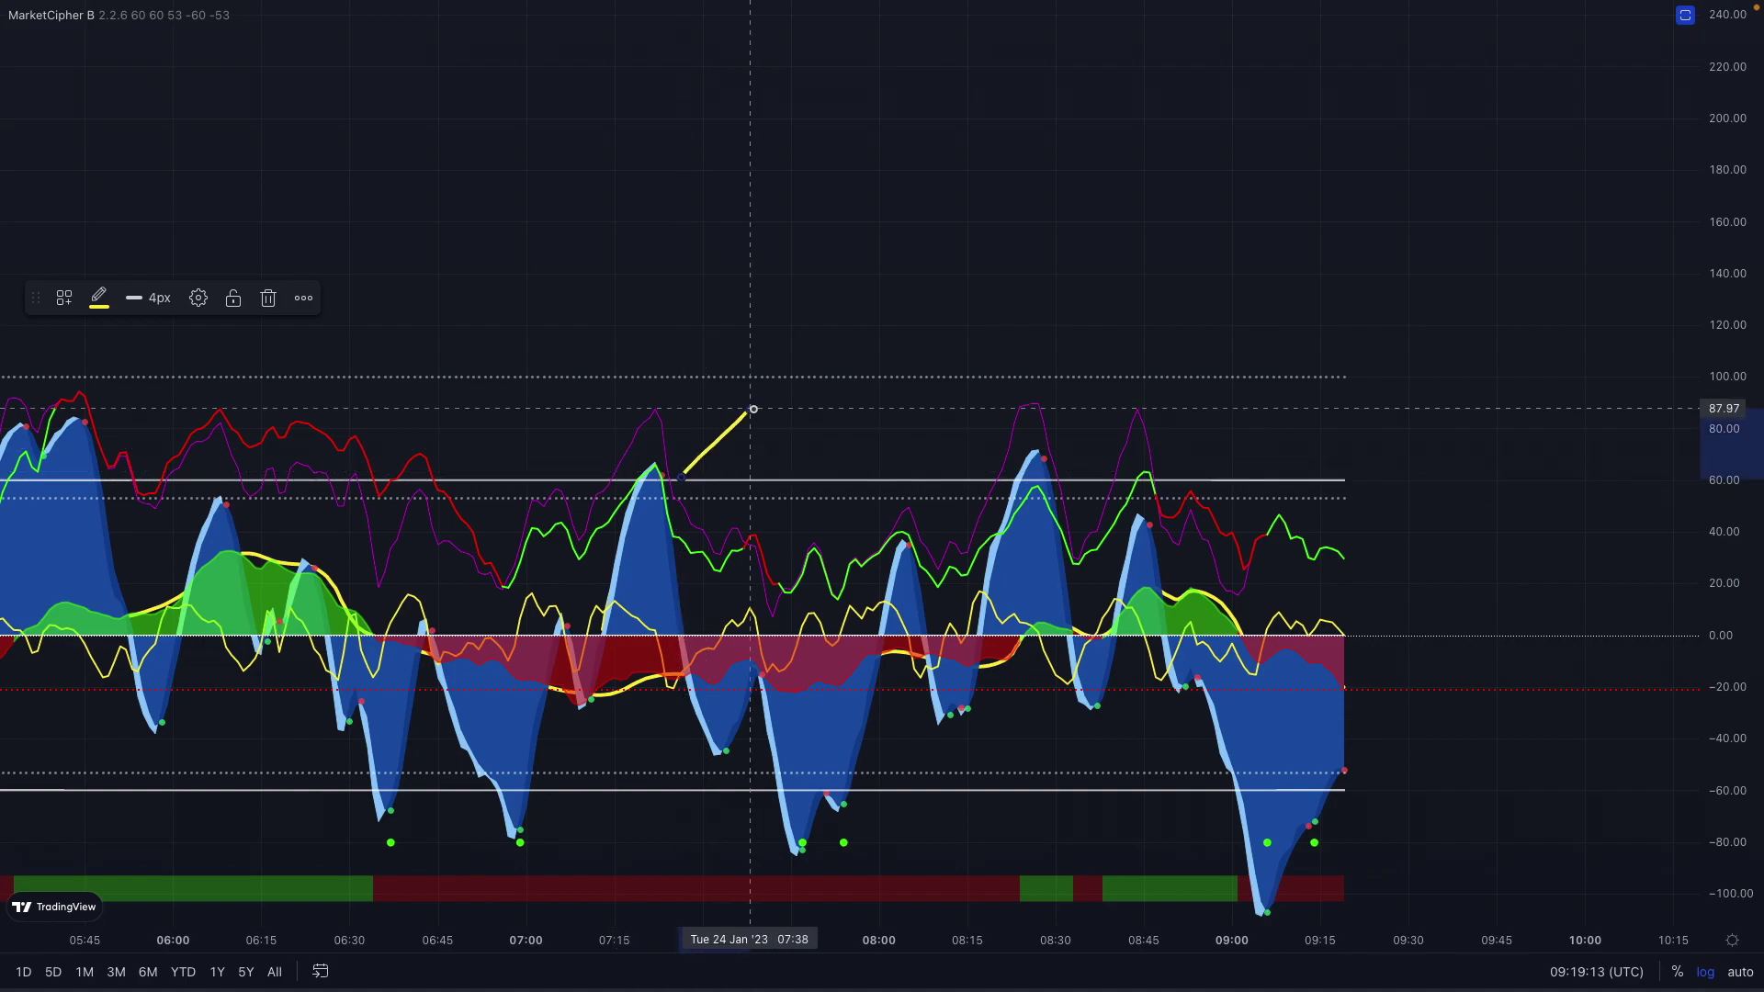
mouse_move(661, 478)
left_mouse_down()
mouse_move(663, 579)
mouse_move(708, 749)
mouse_move(731, 744)
mouse_move(755, 673)
left_mouse_up()
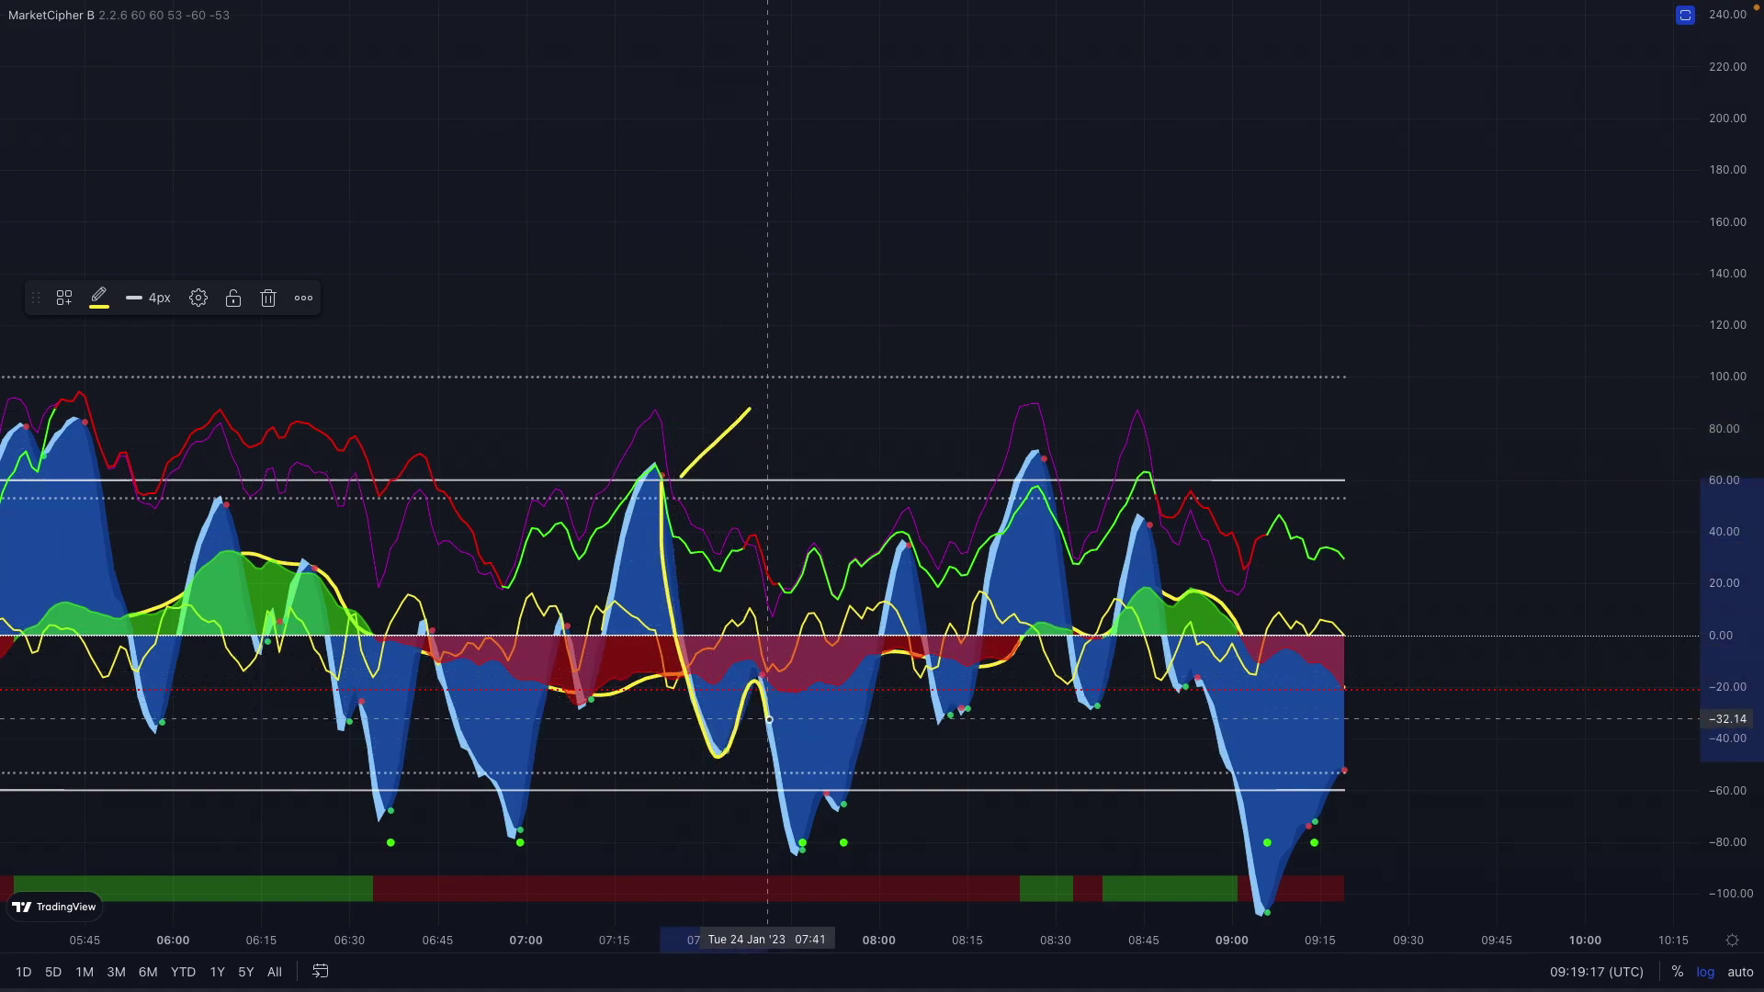
- Add yellow dashes at the lows and a cross above, and trace the waves through the 08:20 peak
mouse_move(869, 824)
left_mouse_down()
mouse_move(910, 824)
mouse_move(831, 790)
mouse_move(860, 748)
mouse_move(892, 588)
left_mouse_up()
mouse_move(867, 384)
left_mouse_down()
mouse_move(867, 421)
mouse_move(895, 411)
left_mouse_up()
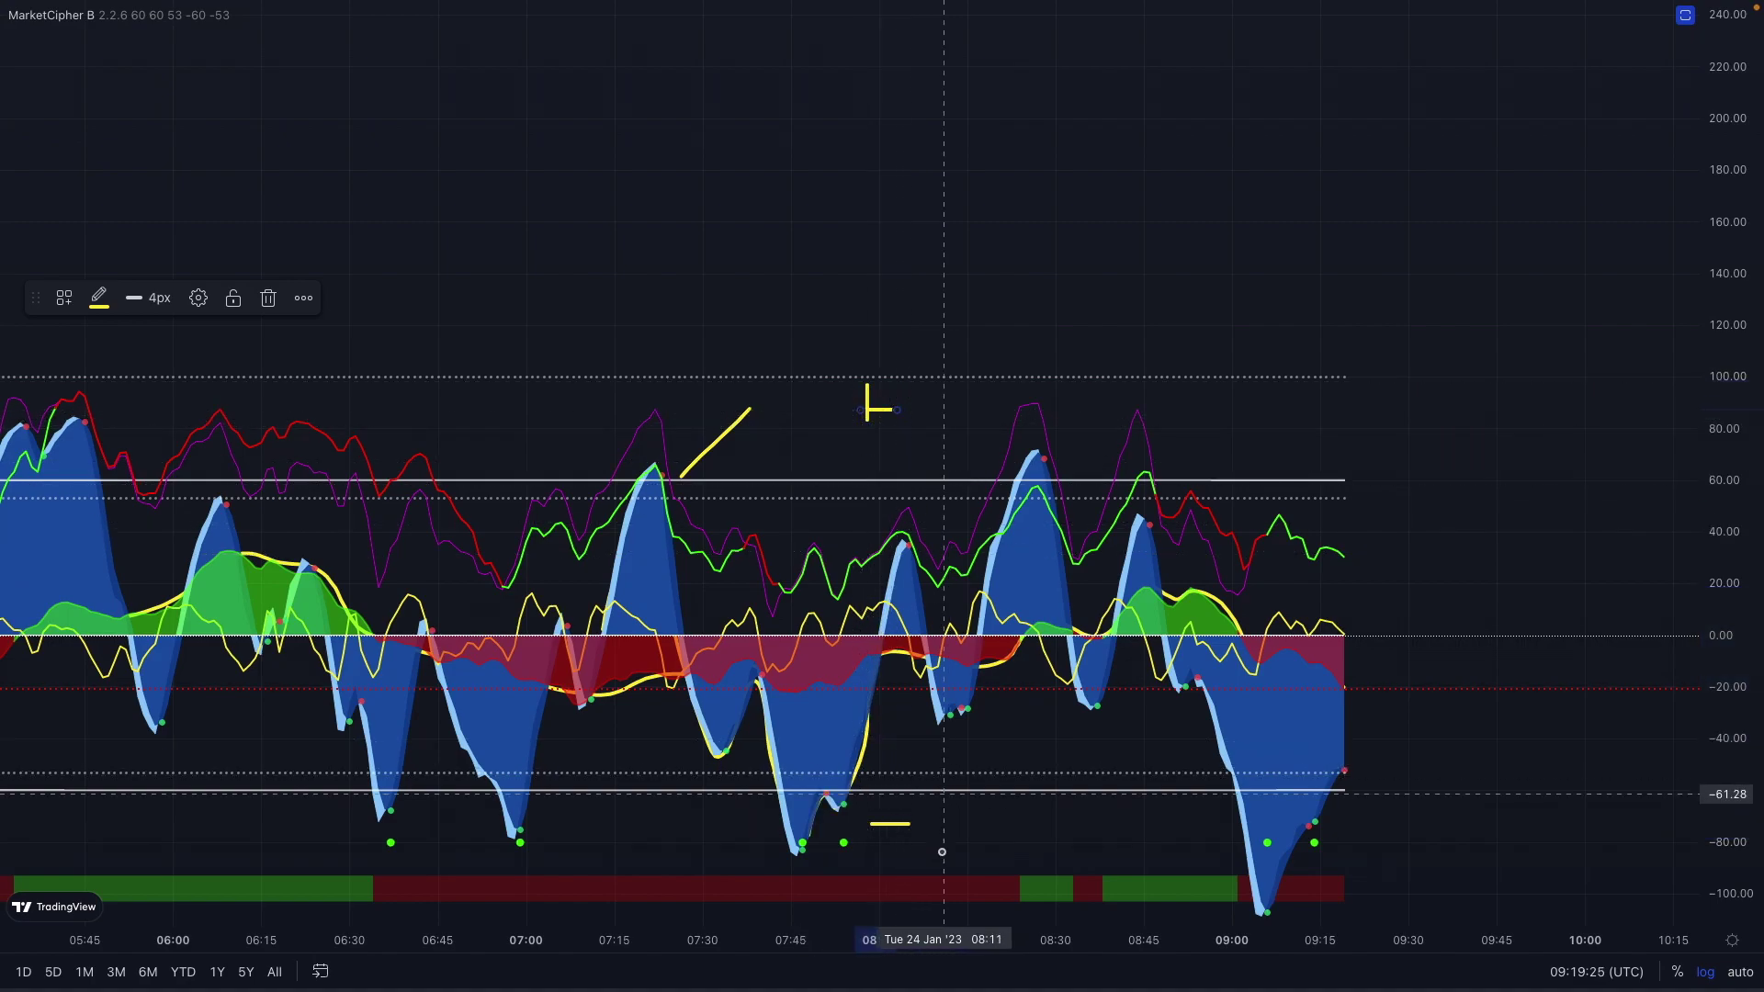
left_click_drag(951, 857, 1026, 846)
left_click_drag(878, 684, 907, 546)
mouse_move(927, 608)
left_mouse_down()
mouse_move(939, 719)
mouse_move(960, 712)
mouse_move(1033, 464)
mouse_move(1088, 687)
left_mouse_up()
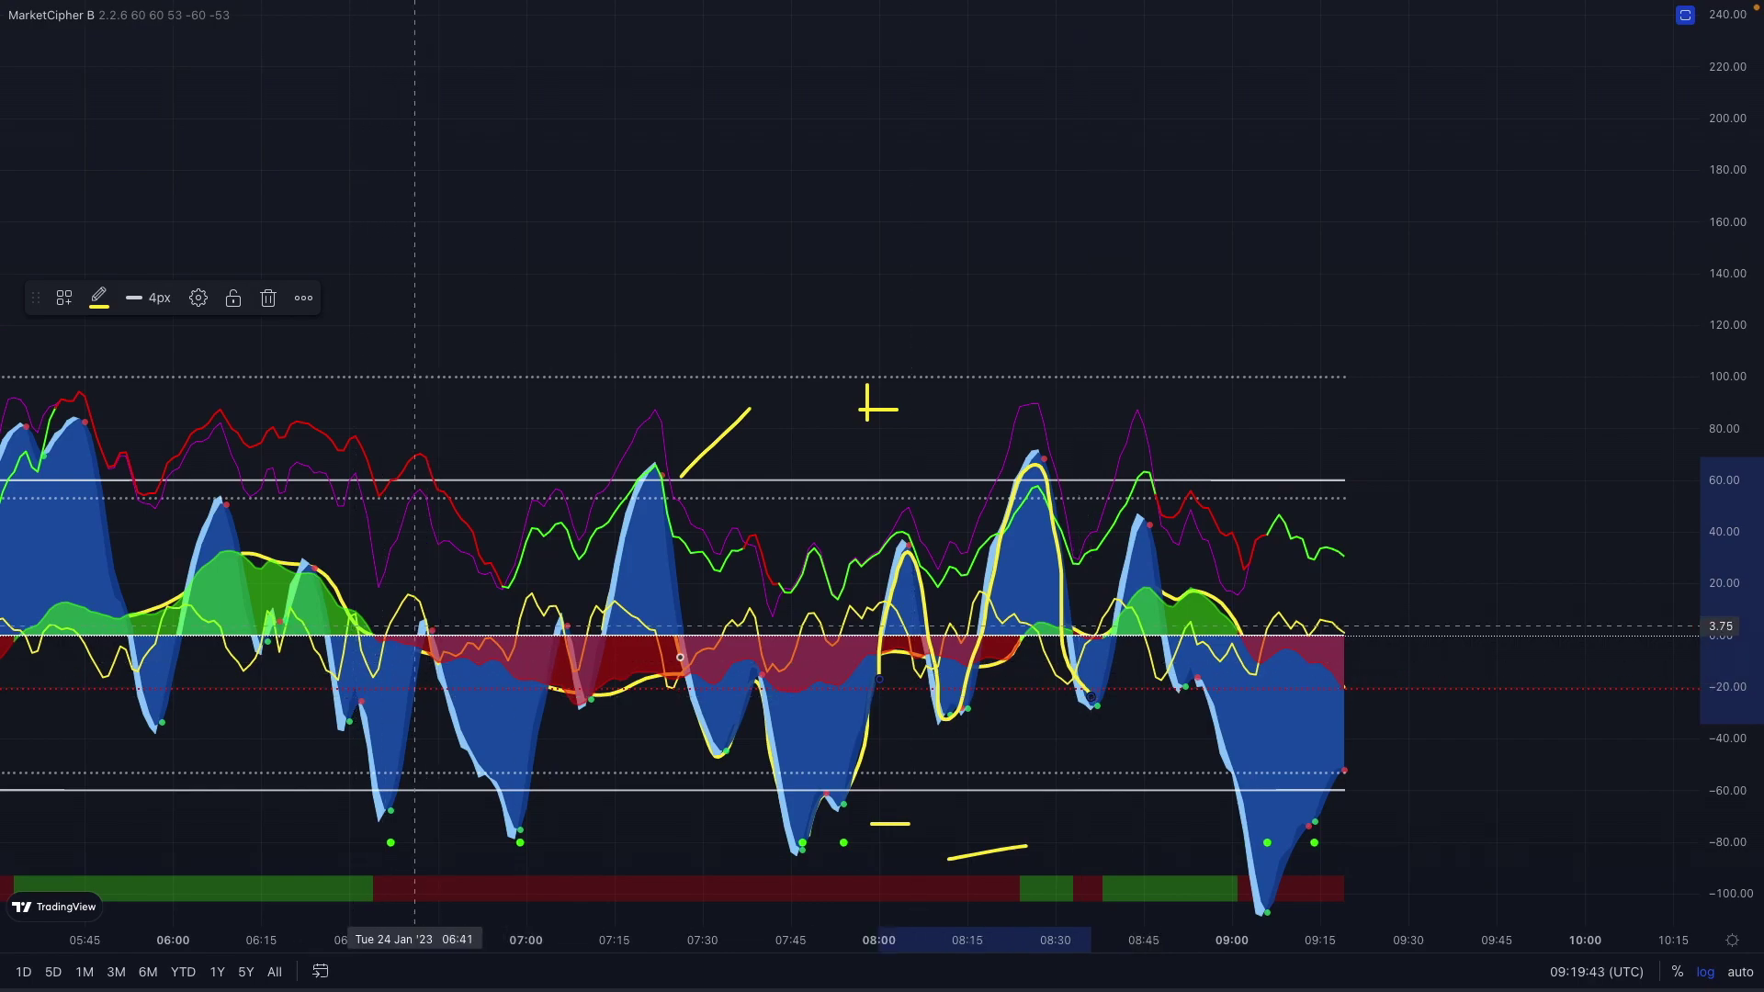
- Circle the 07:20 peak, trace its falling wave, and dash the 07:50 low and the rise after it
scroll(1096, 497, "right", 3)
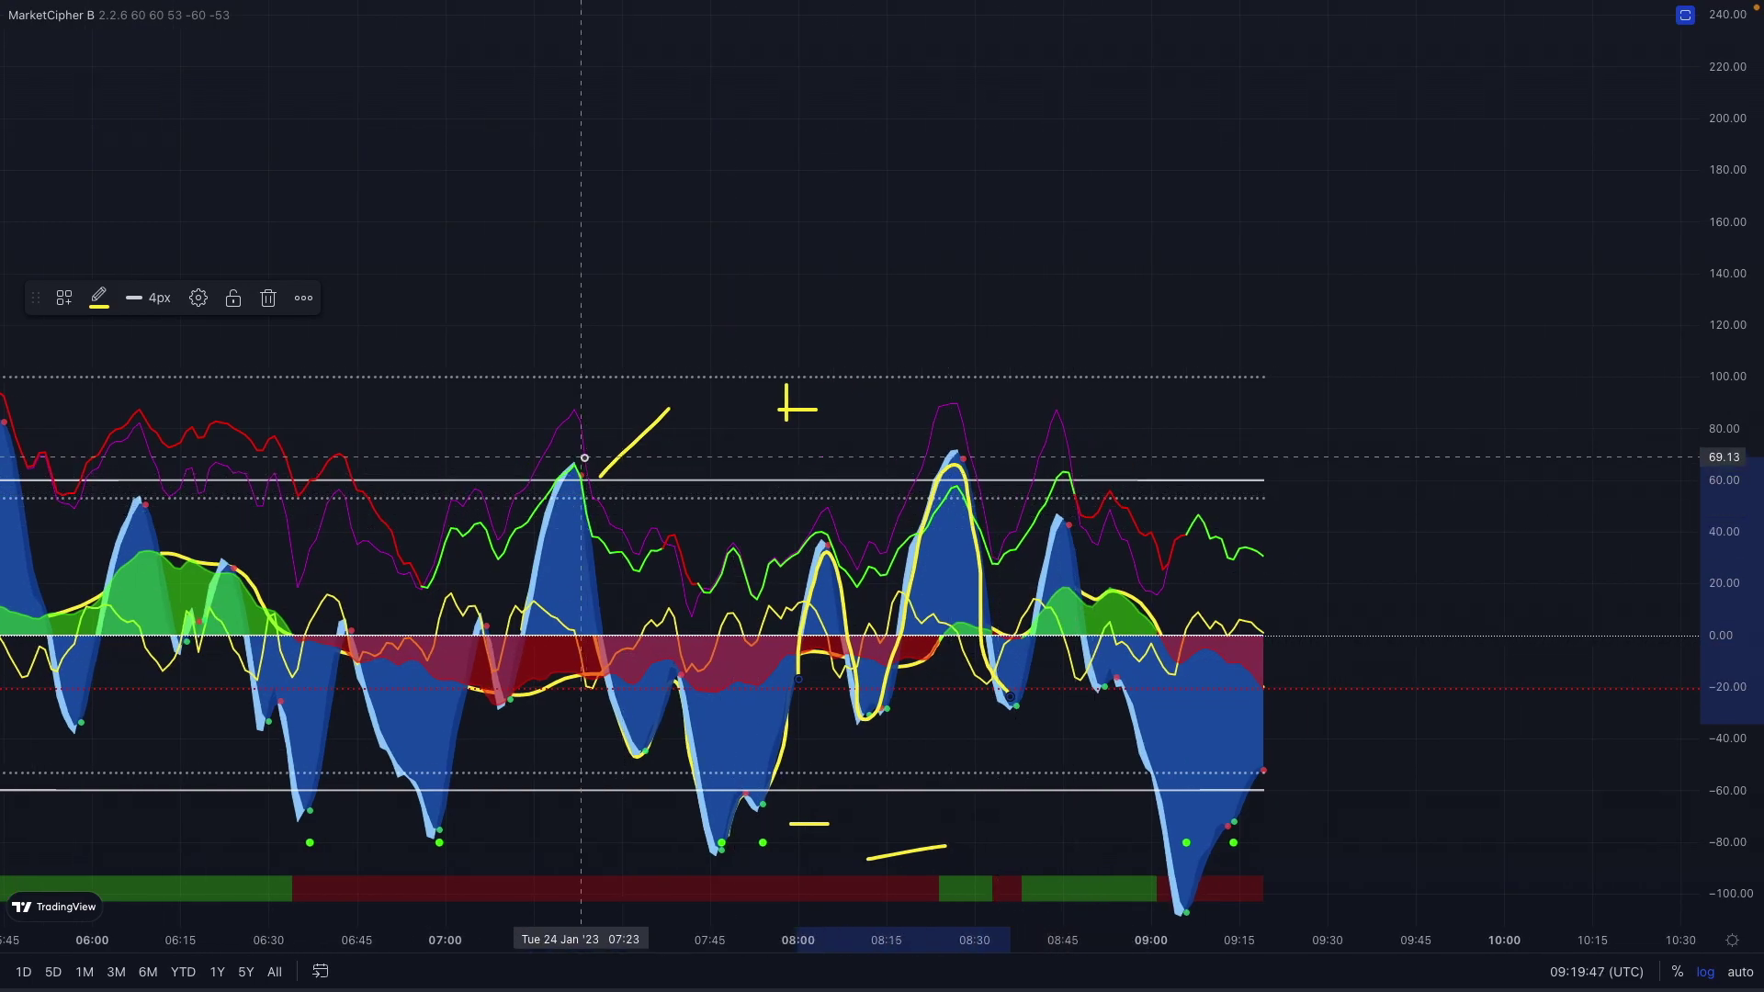
mouse_move(570, 441)
left_mouse_down()
mouse_move(586, 439)
mouse_move(581, 476)
left_mouse_up()
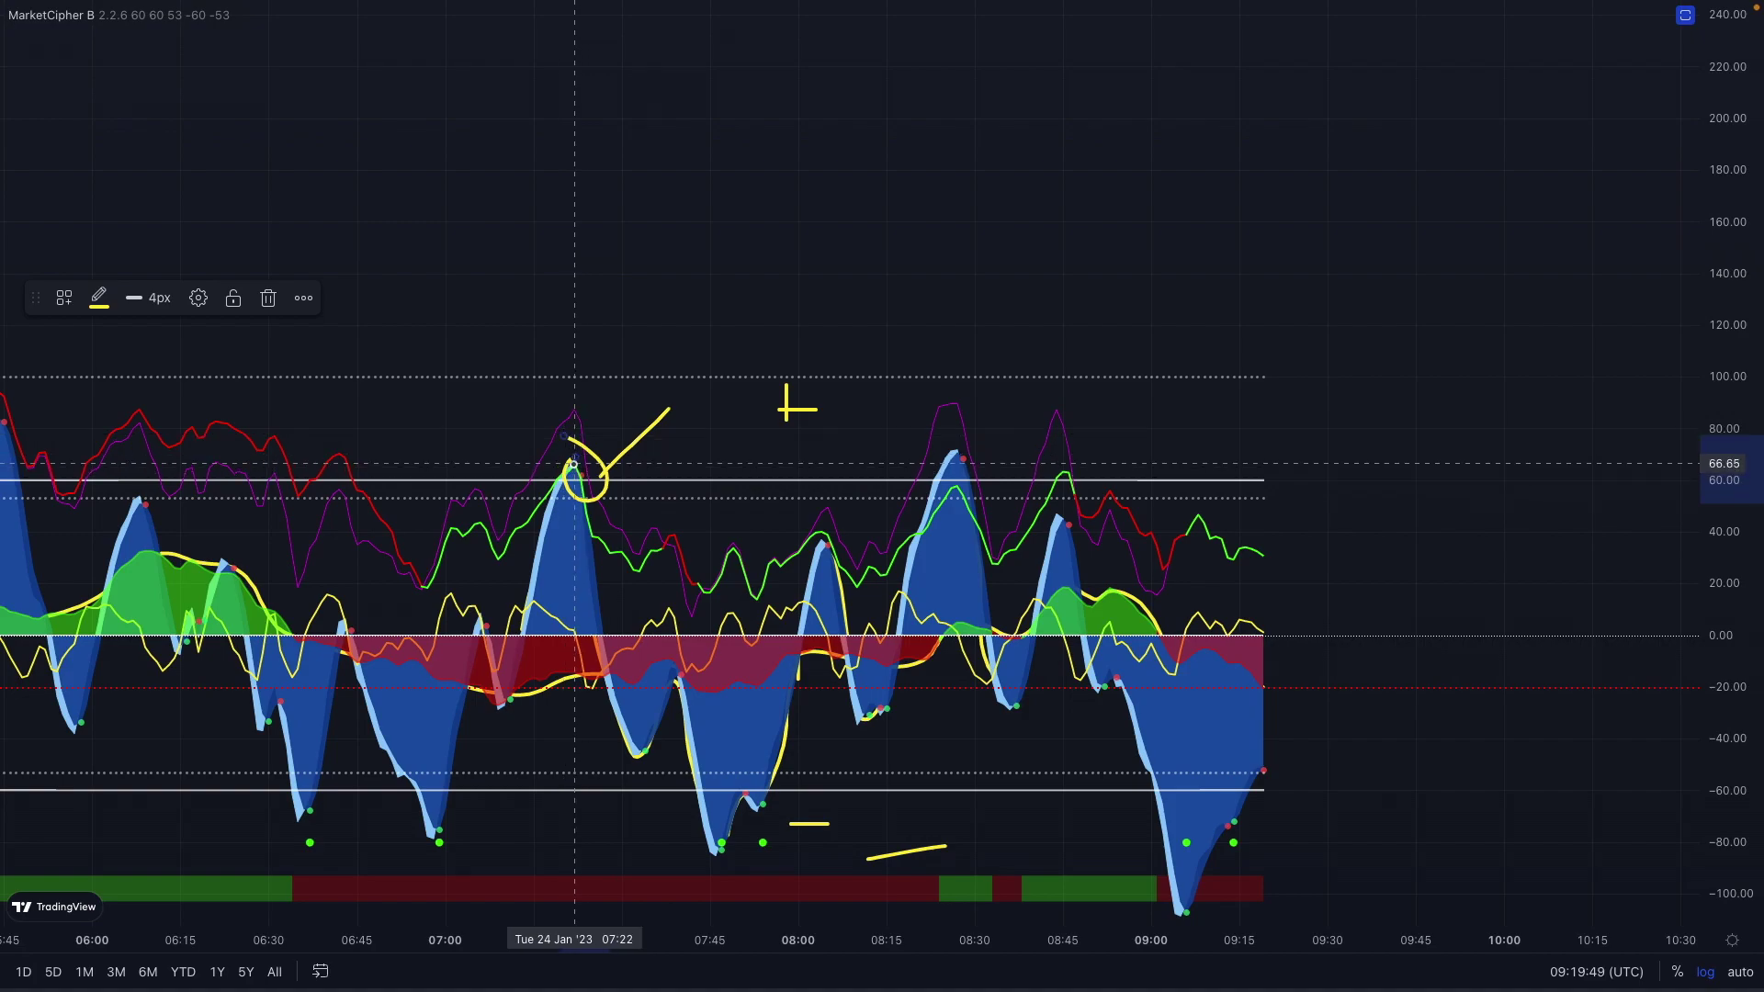
mouse_move(574, 466)
left_mouse_down()
mouse_move(602, 684)
mouse_move(640, 760)
mouse_move(676, 680)
mouse_move(712, 845)
left_mouse_up()
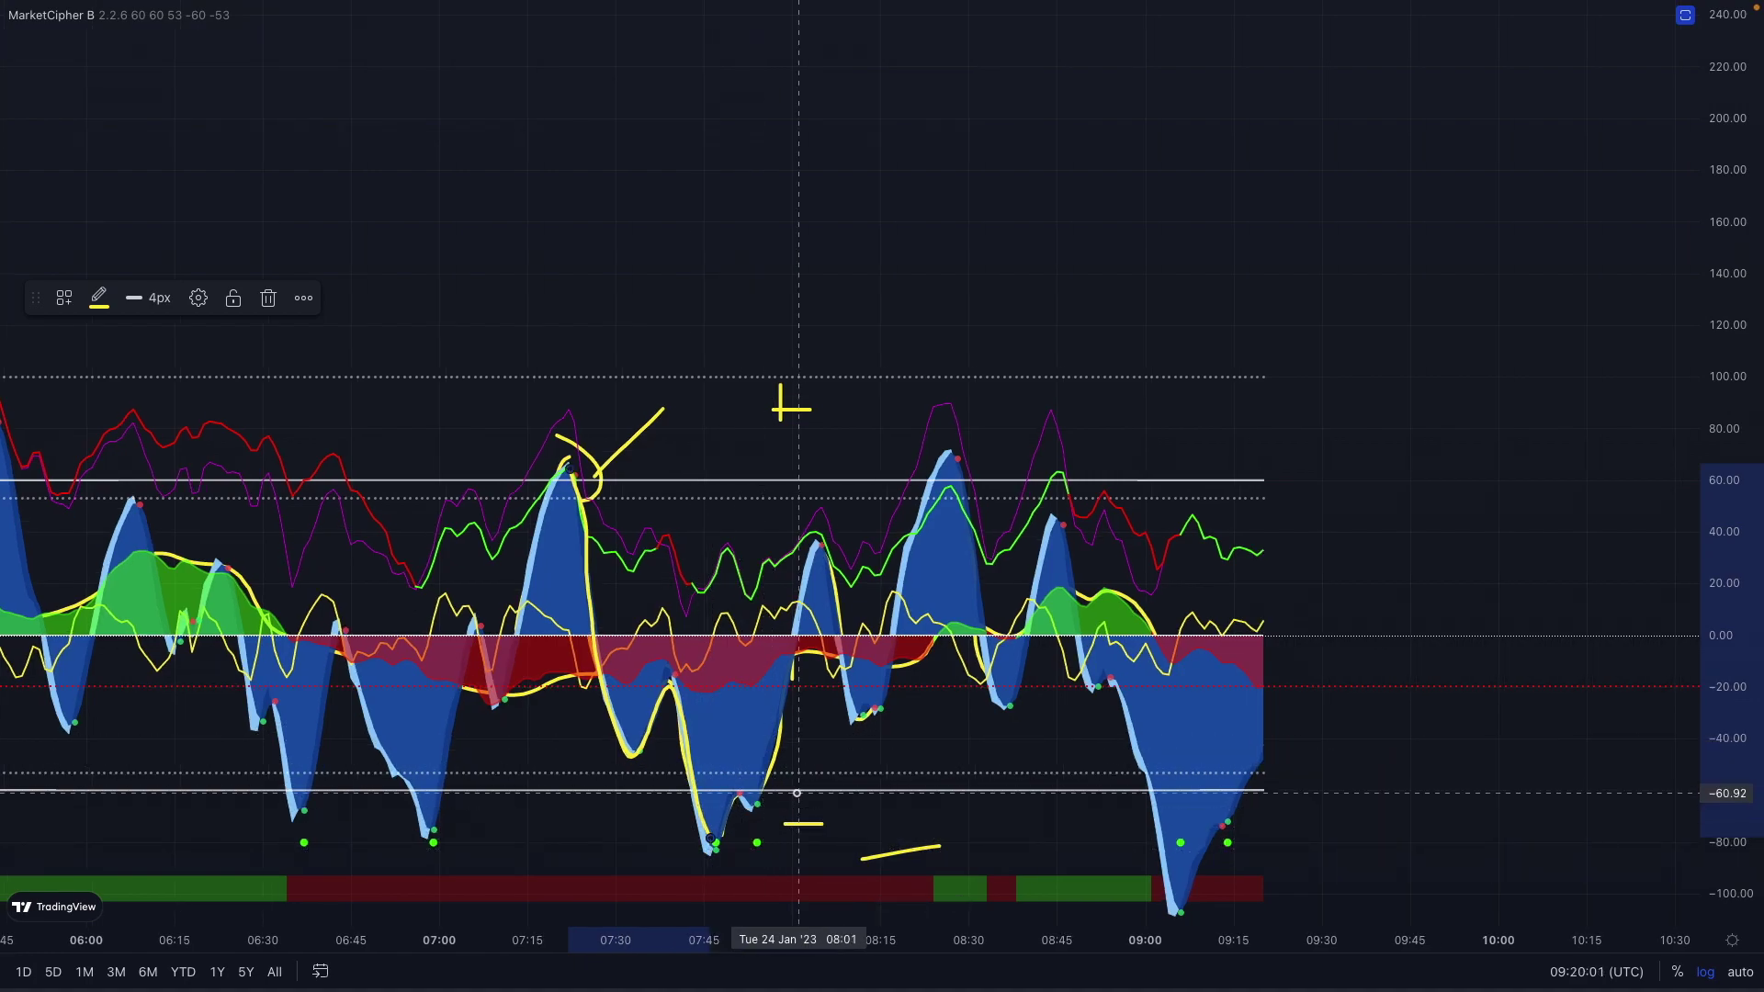
left_click_drag(802, 792, 841, 792)
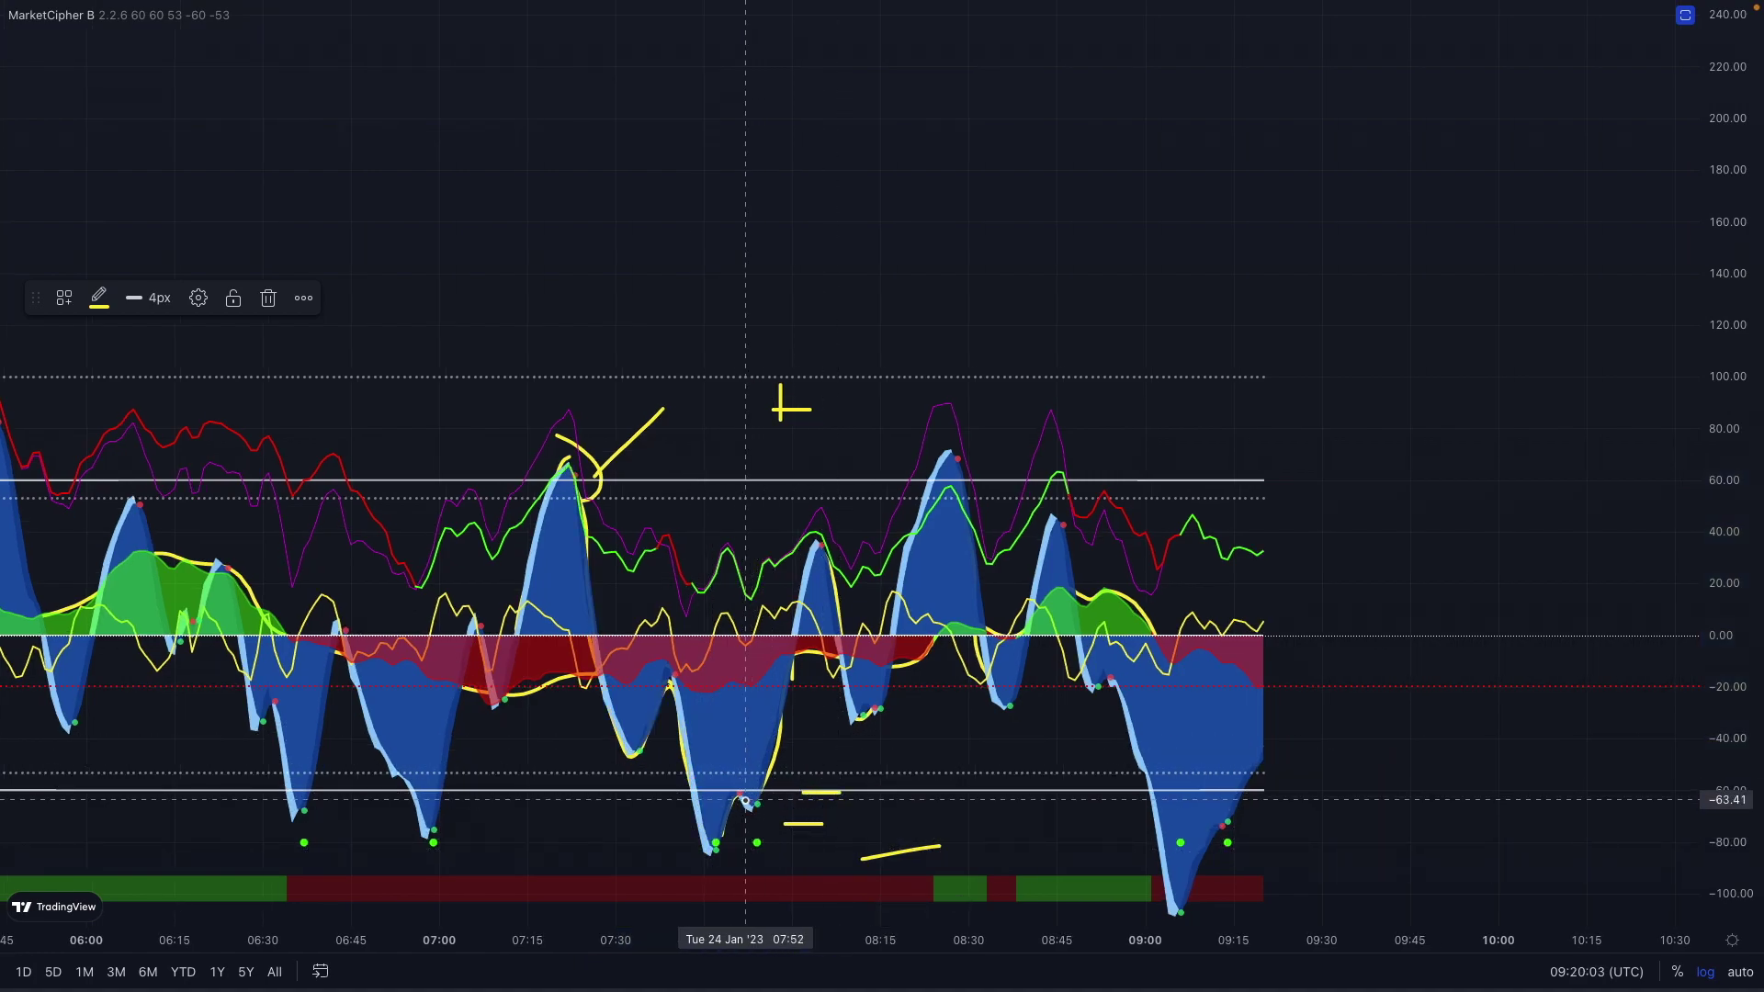
left_click_drag(758, 806, 781, 699)
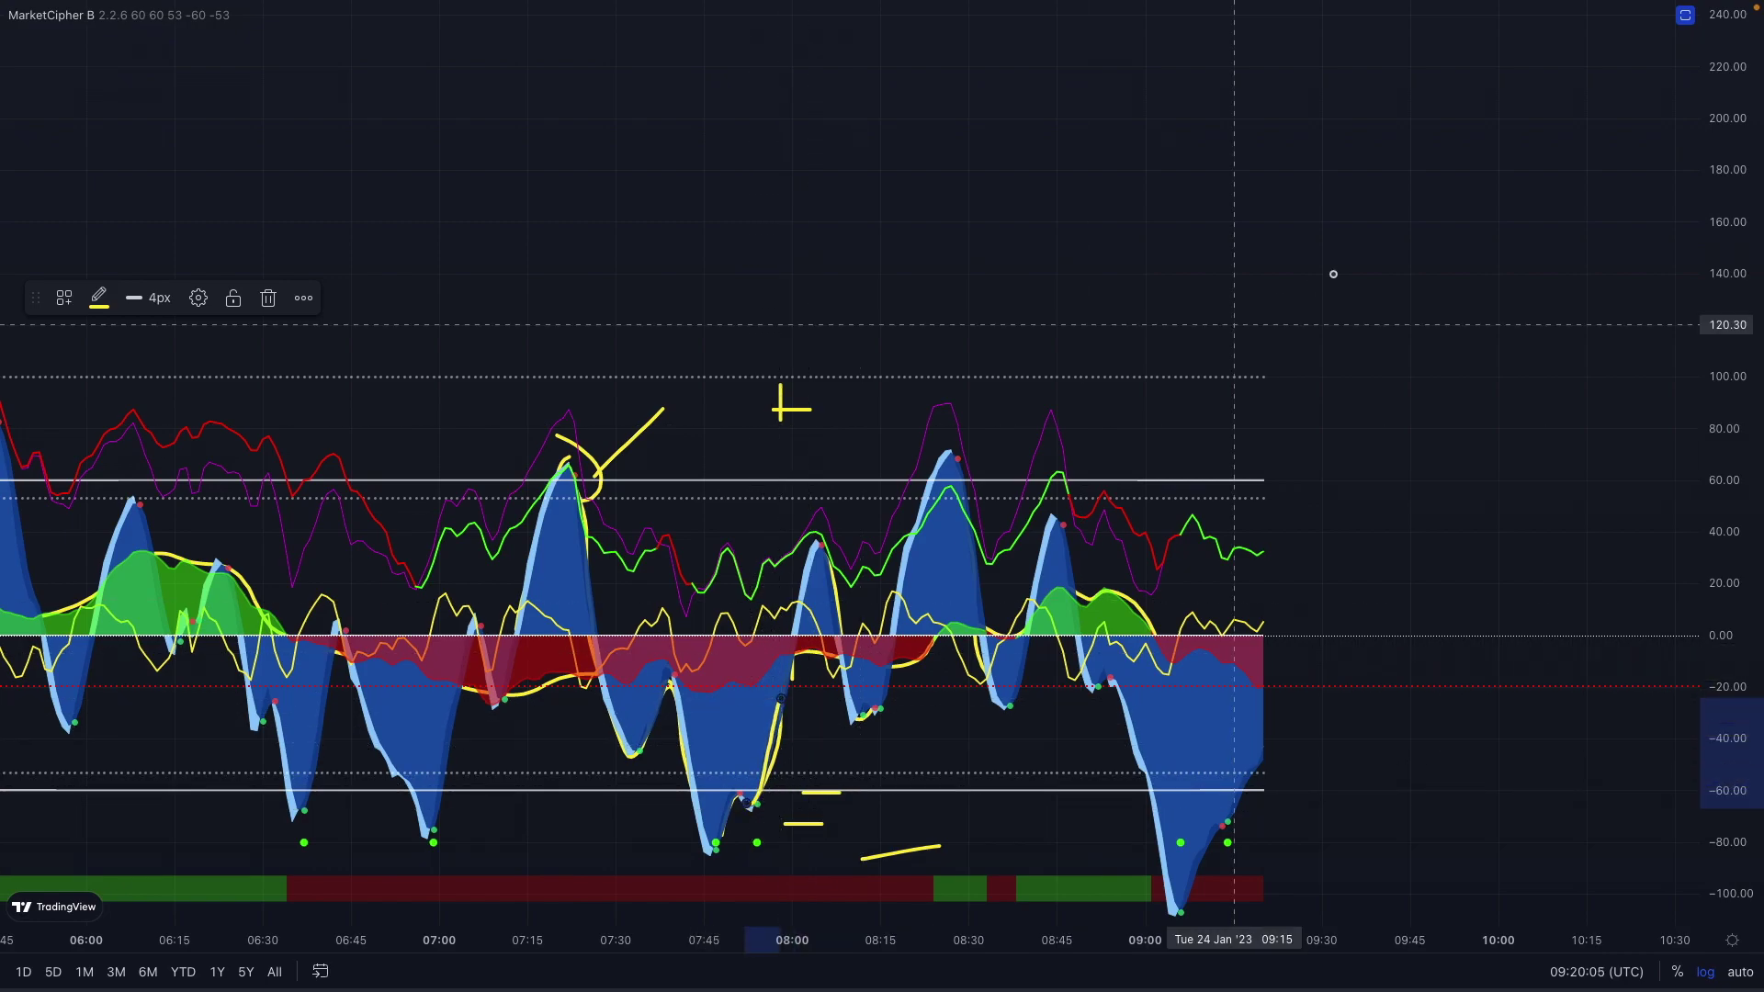
- Bring back the price pane, trace the 08:00 price rise, and circle the 08:25 oscillator peak
left_click(1685, 15)
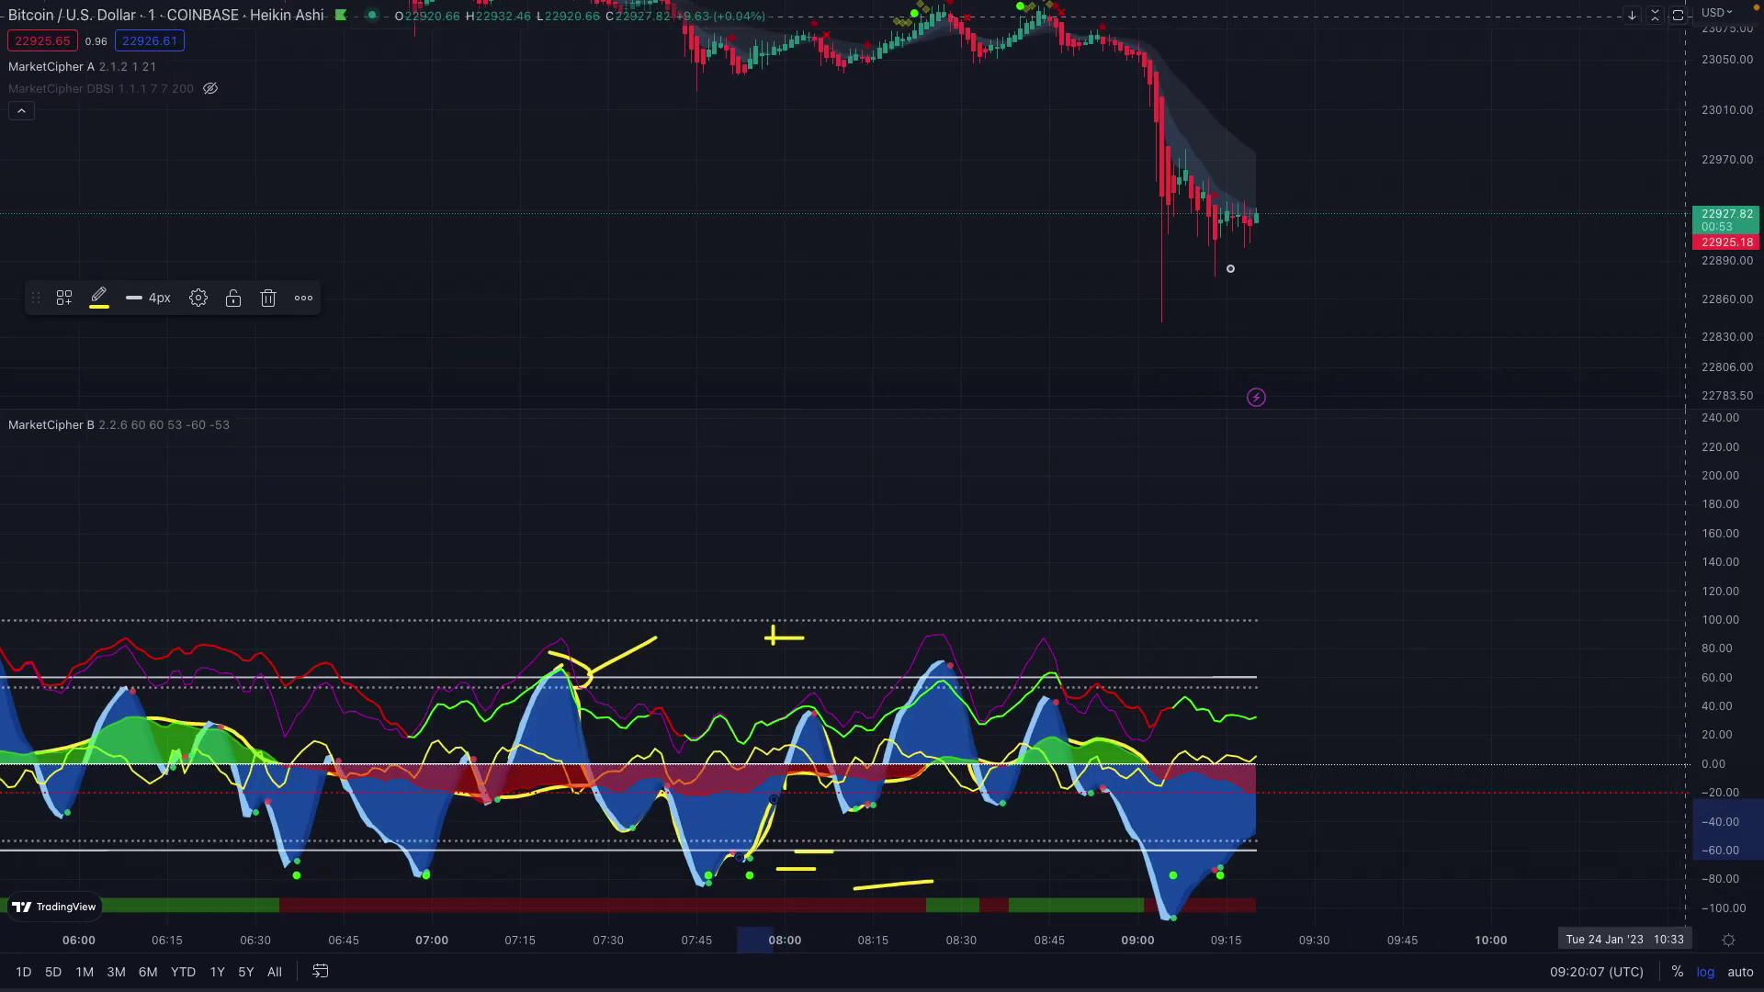
mouse_move(762, 844)
left_mouse_down()
mouse_move(797, 737)
mouse_move(859, 69)
mouse_move(939, 26)
left_mouse_up()
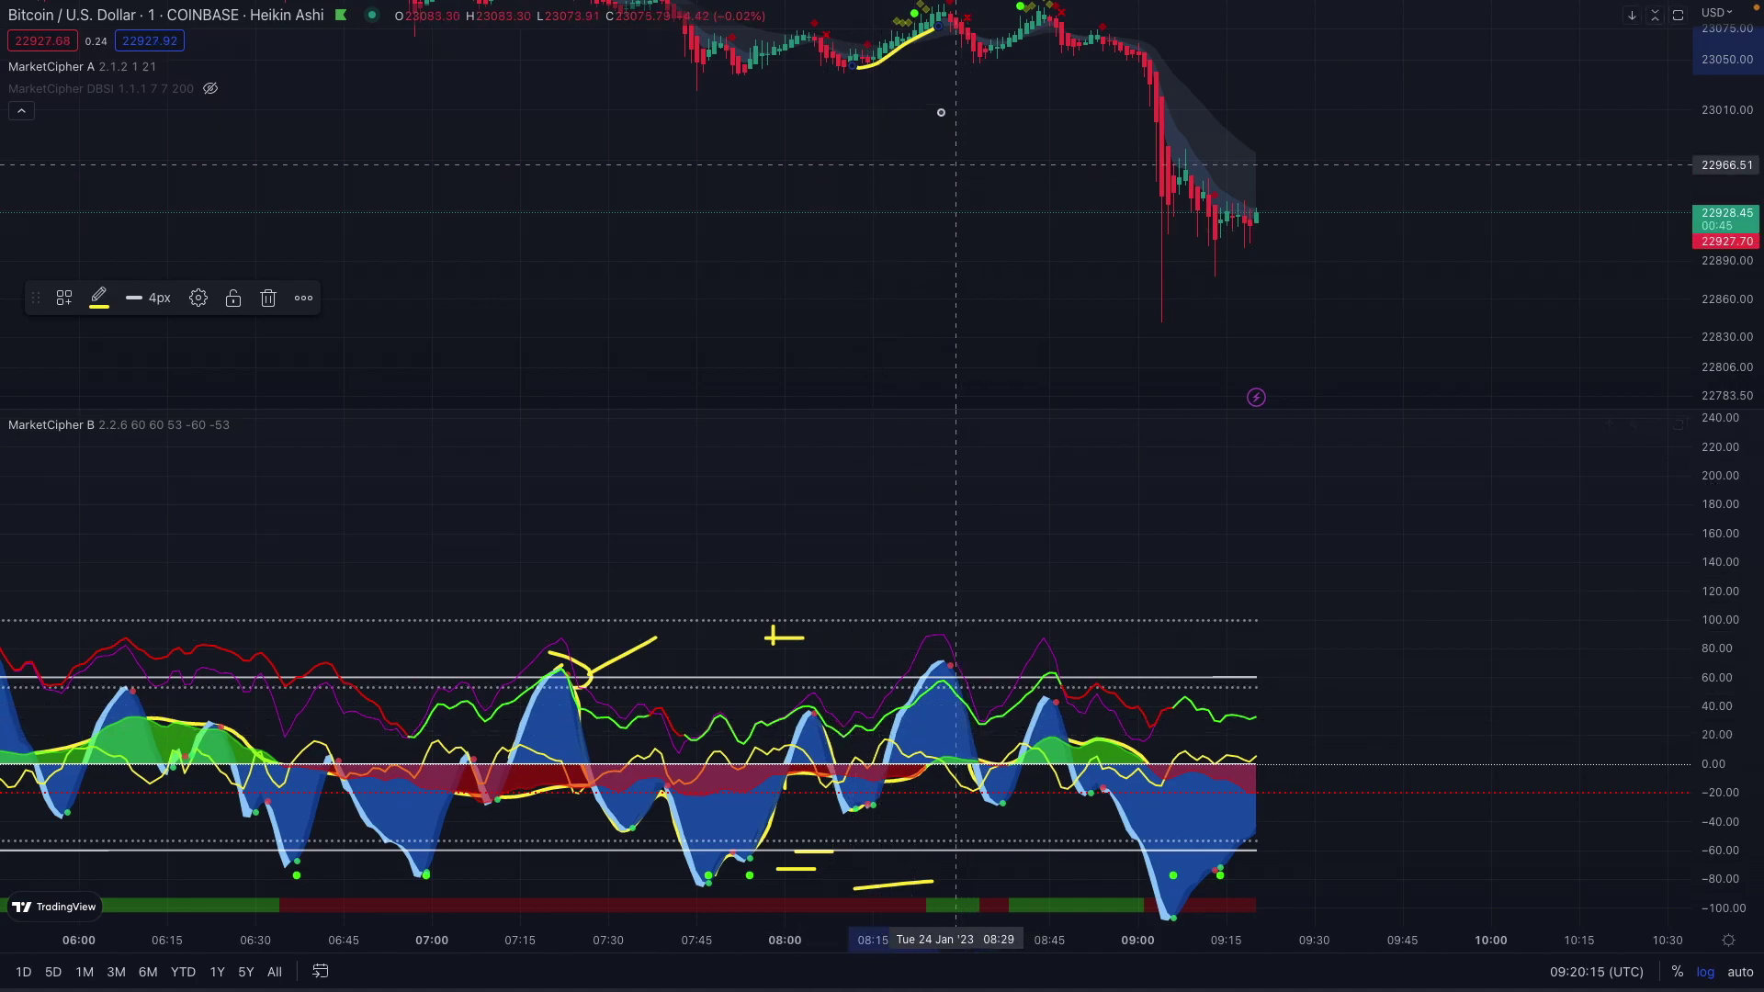
mouse_move(946, 648)
left_mouse_down()
mouse_move(972, 654)
mouse_move(948, 656)
mouse_move(989, 804)
left_mouse_up()
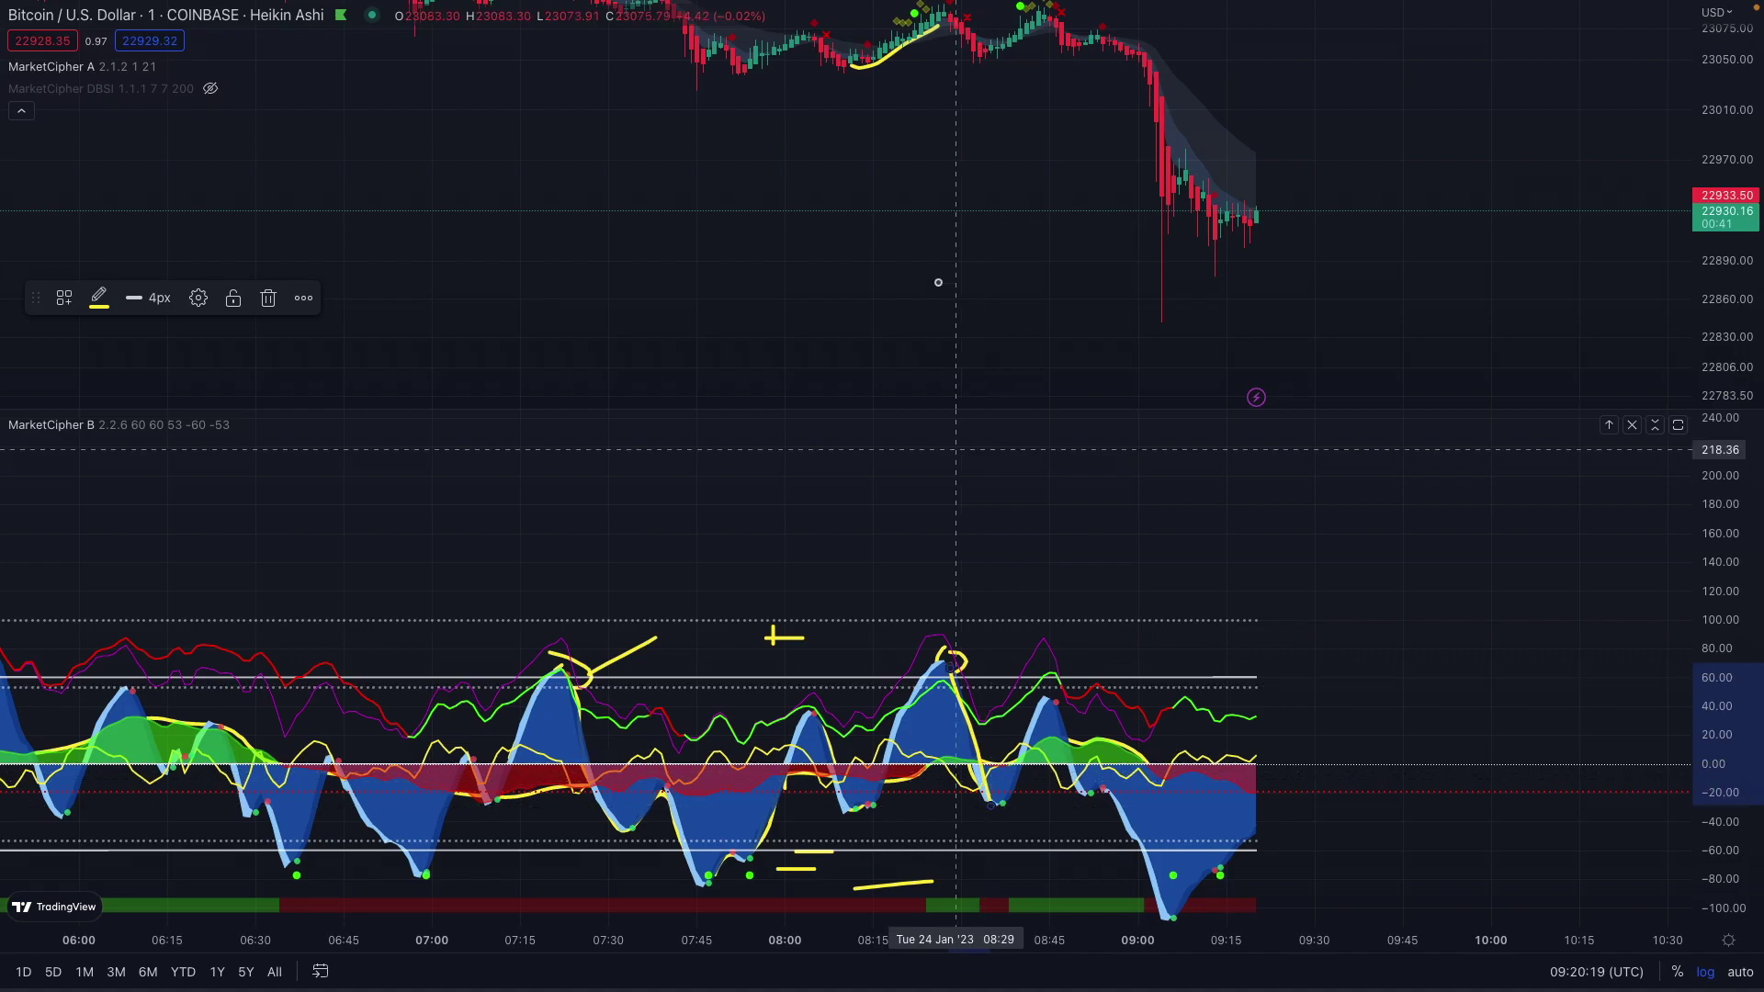
left_click_drag(941, 20, 983, 64)
- Loop the 08:35 trough and 08:45 peak, trace the matching price moves, then maximize the oscillator pane
mouse_move(992, 797)
left_mouse_down()
mouse_move(998, 819)
mouse_move(1048, 700)
left_mouse_up()
left_click_drag(989, 68, 1045, 26)
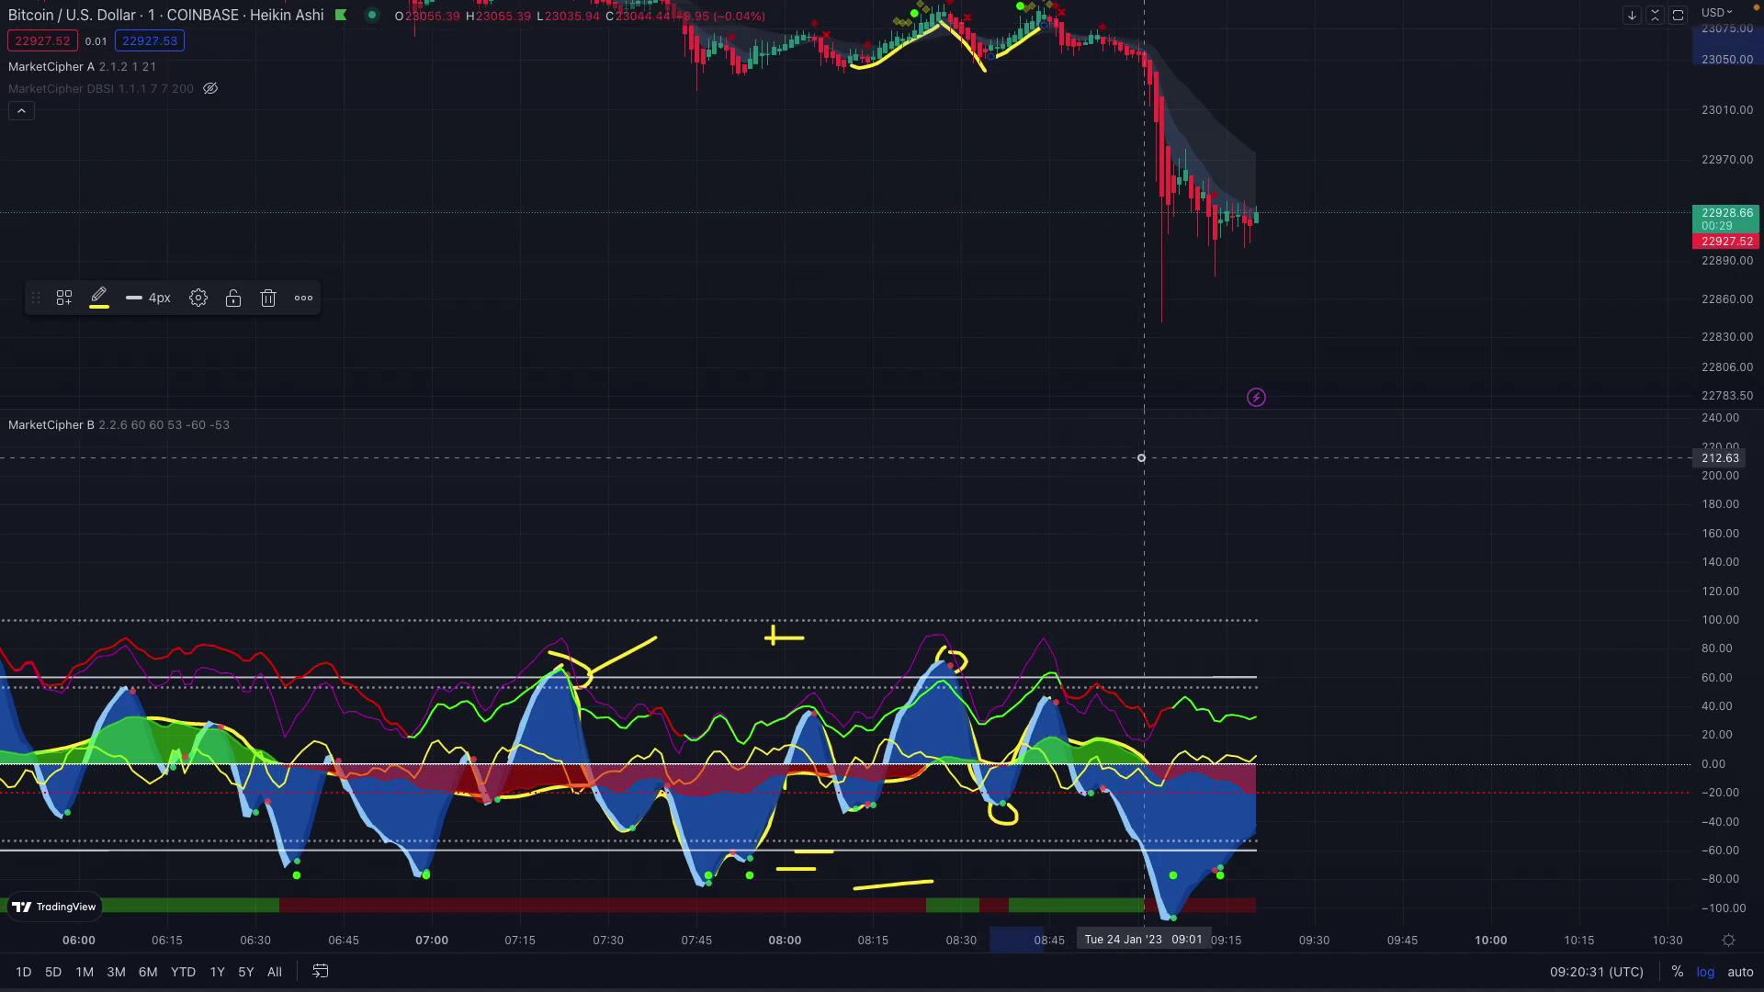
mouse_move(1058, 689)
left_mouse_down()
mouse_move(1073, 774)
mouse_move(1140, 832)
mouse_move(1156, 907)
left_mouse_up()
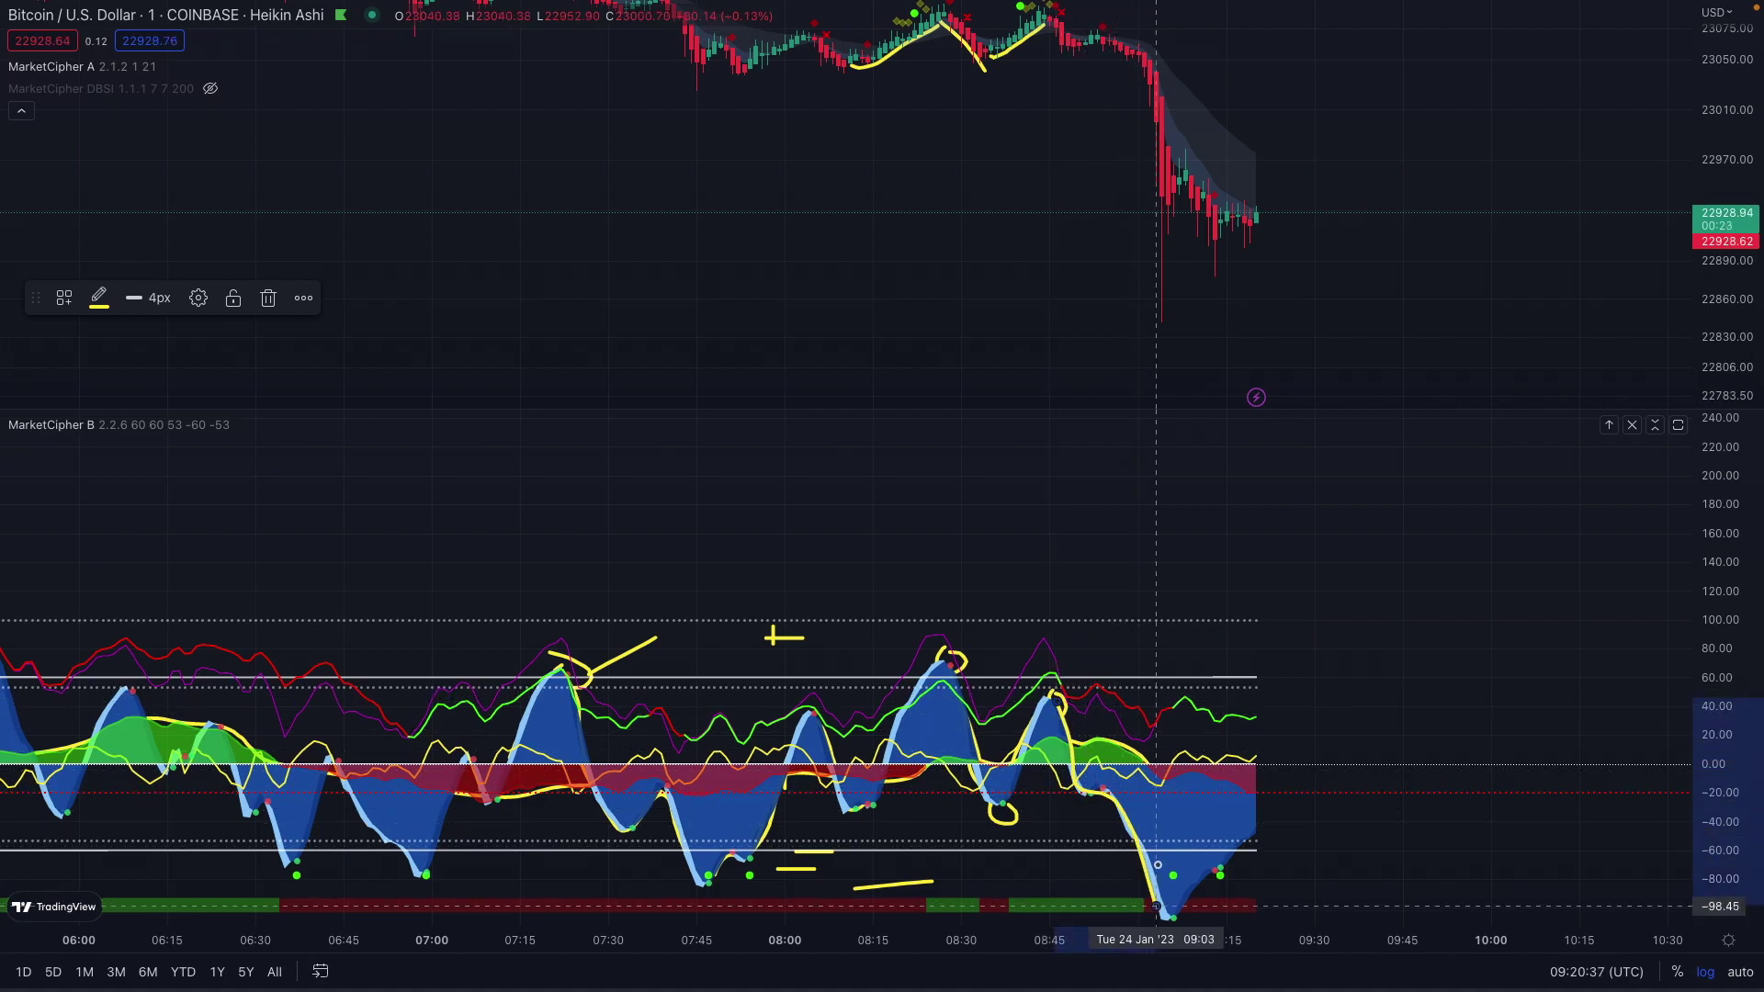
mouse_move(1055, 38)
left_mouse_down()
mouse_move(1138, 74)
mouse_move(1160, 237)
mouse_move(1222, 249)
left_mouse_up()
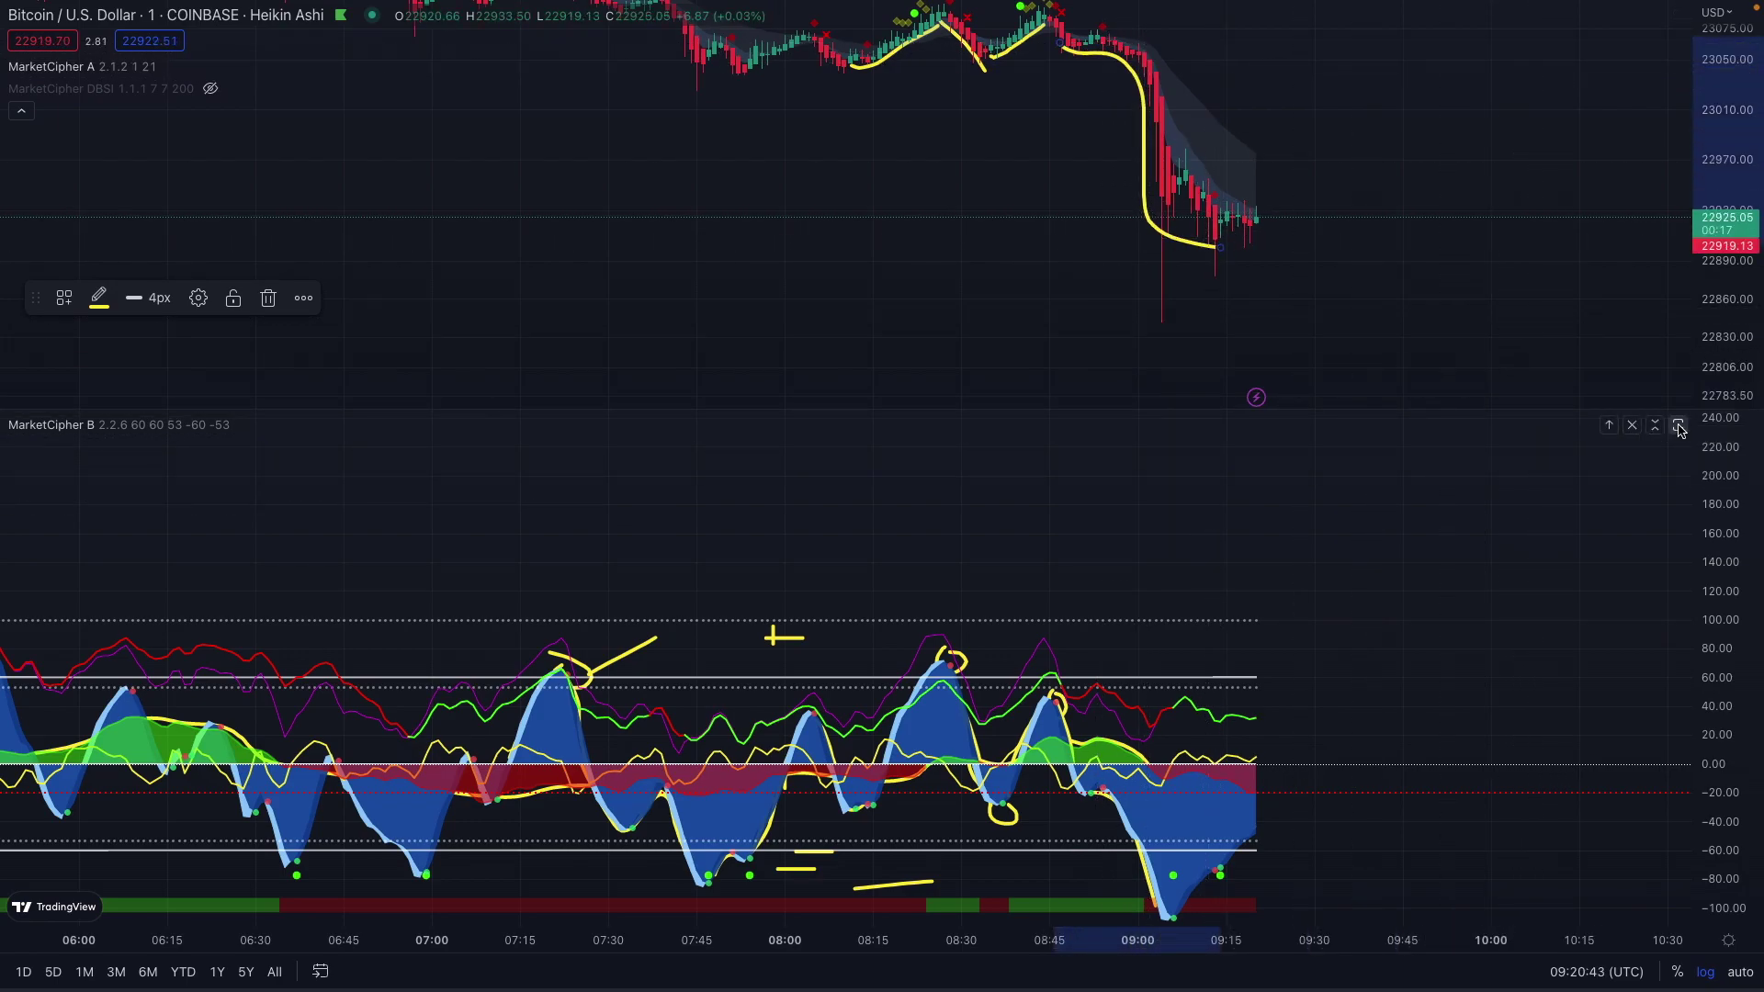
left_click(1678, 426)
- Sketch a yellow projected wave rising from the latest oscillator low through a peak and dip
scroll(1333, 482, "up", 1)
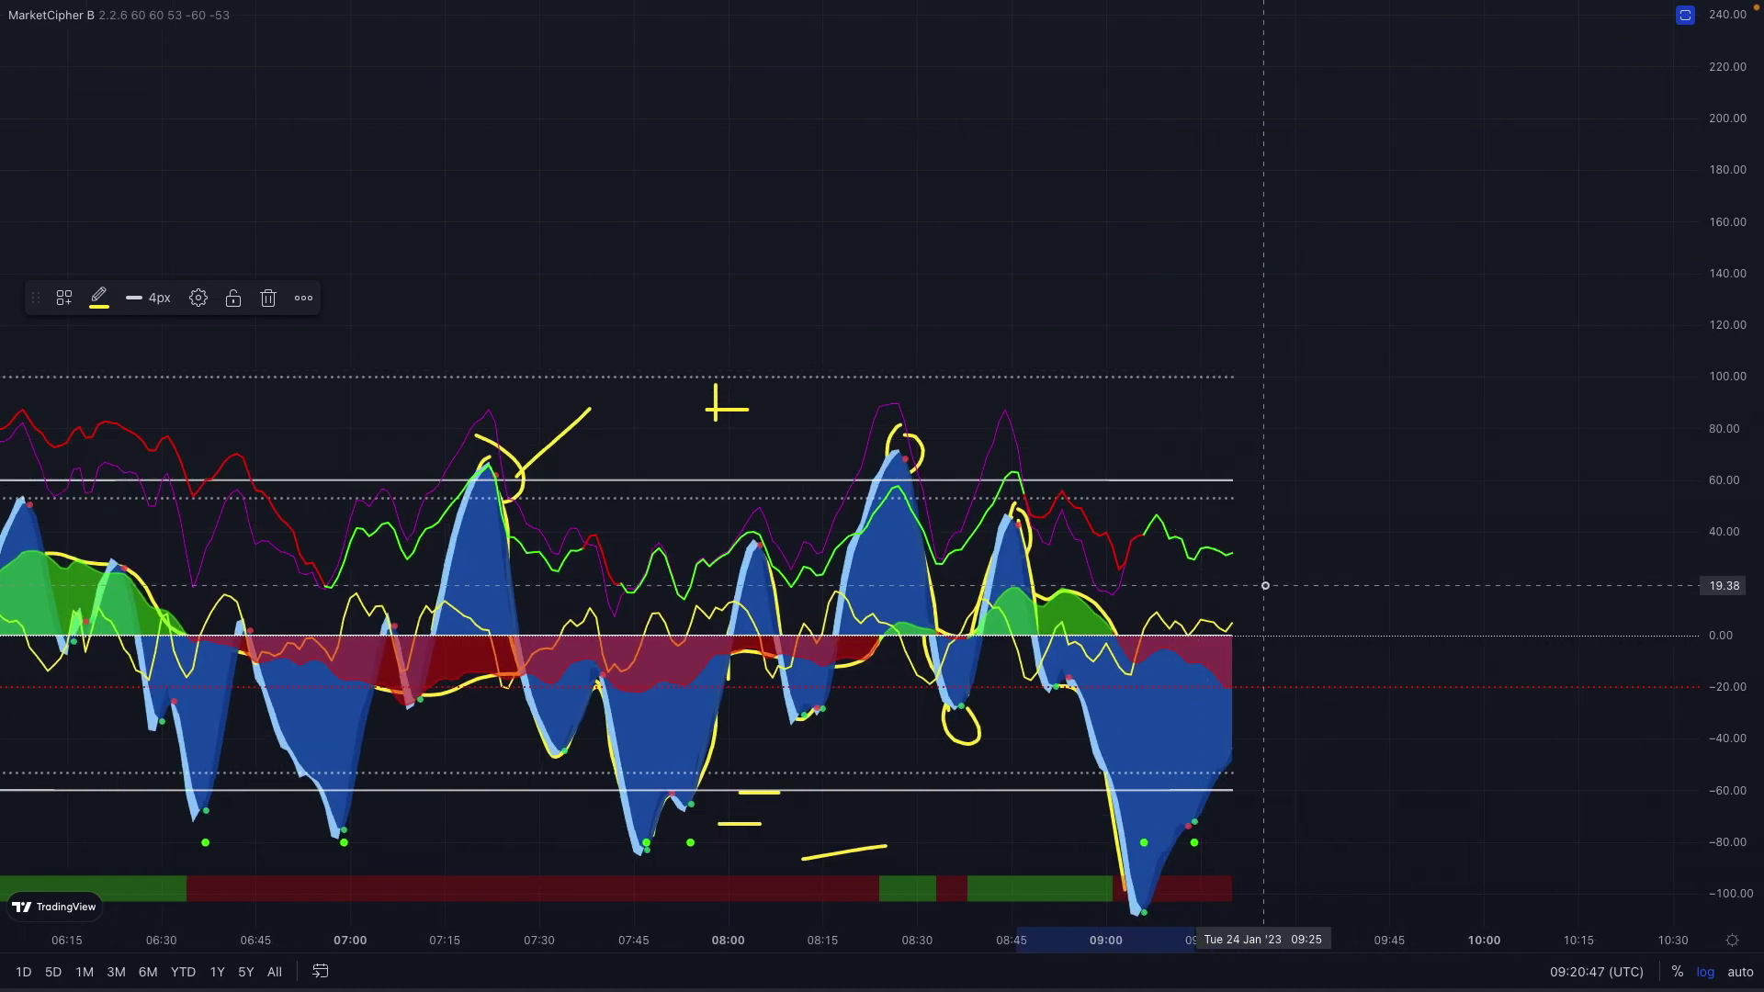
mouse_move(1227, 759)
left_mouse_down()
mouse_move(1263, 695)
mouse_move(1325, 416)
mouse_move(1378, 456)
mouse_move(1410, 642)
mouse_move(1452, 655)
left_mouse_up()
scroll(1097, 797, "right", 5)
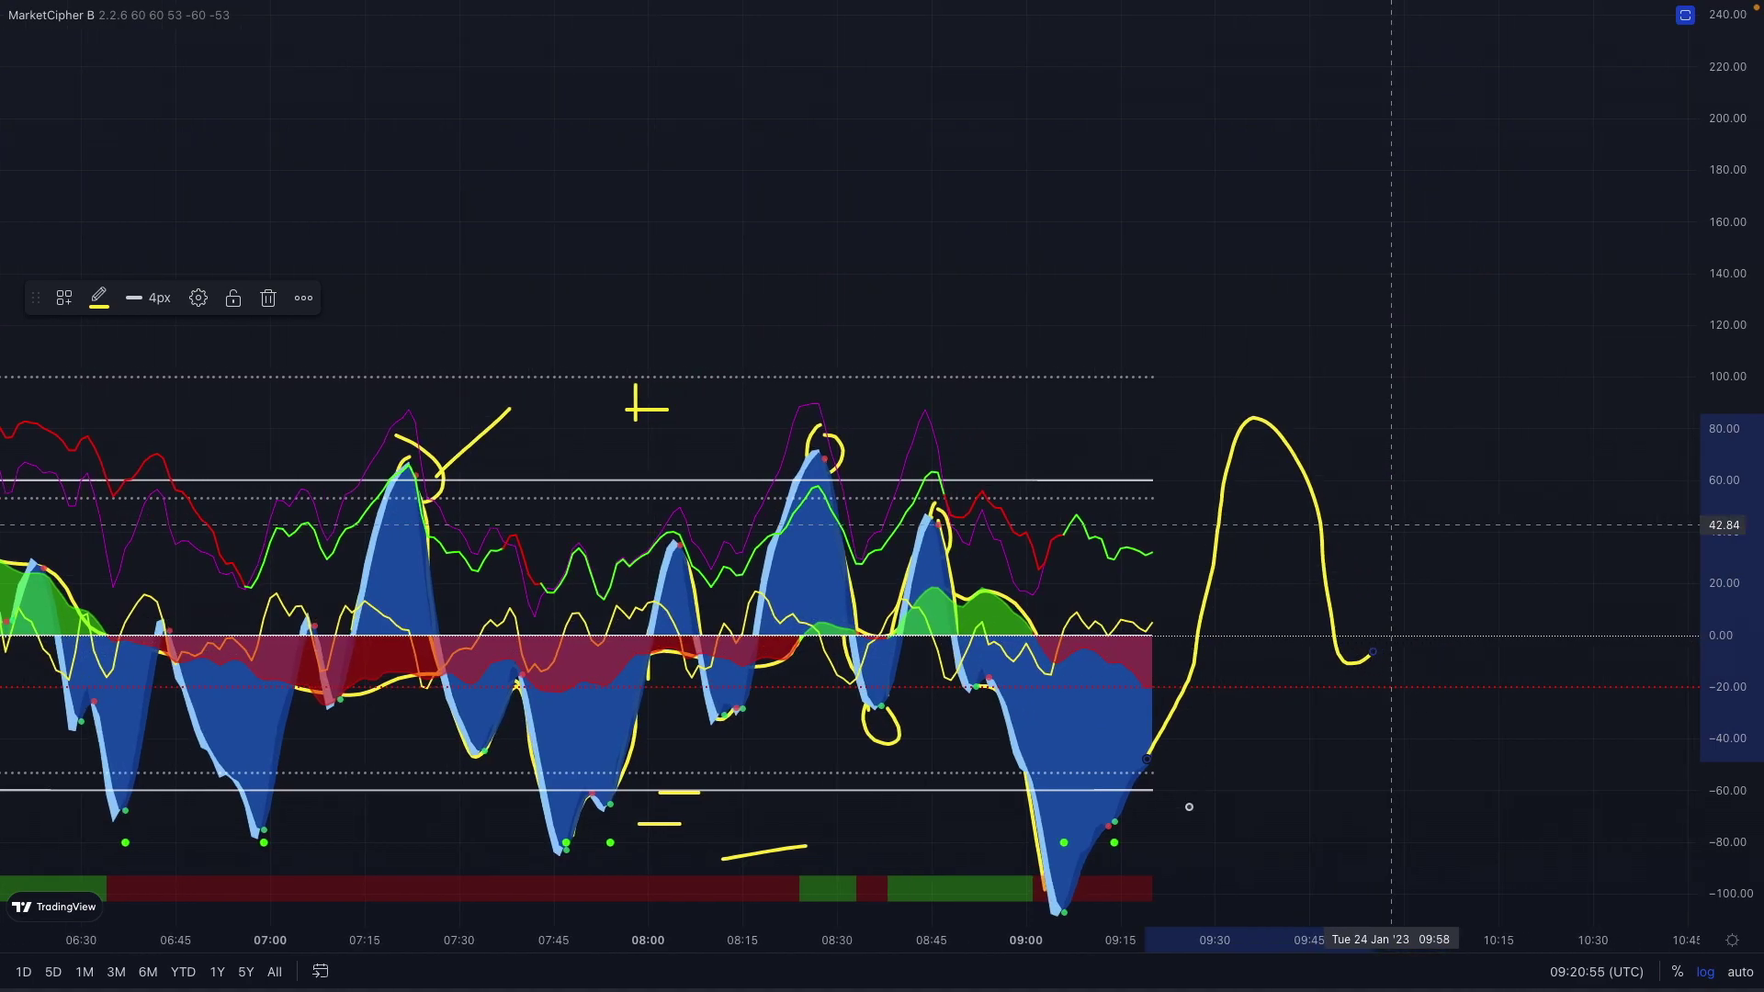
left_click_drag(1087, 801, 1129, 766)
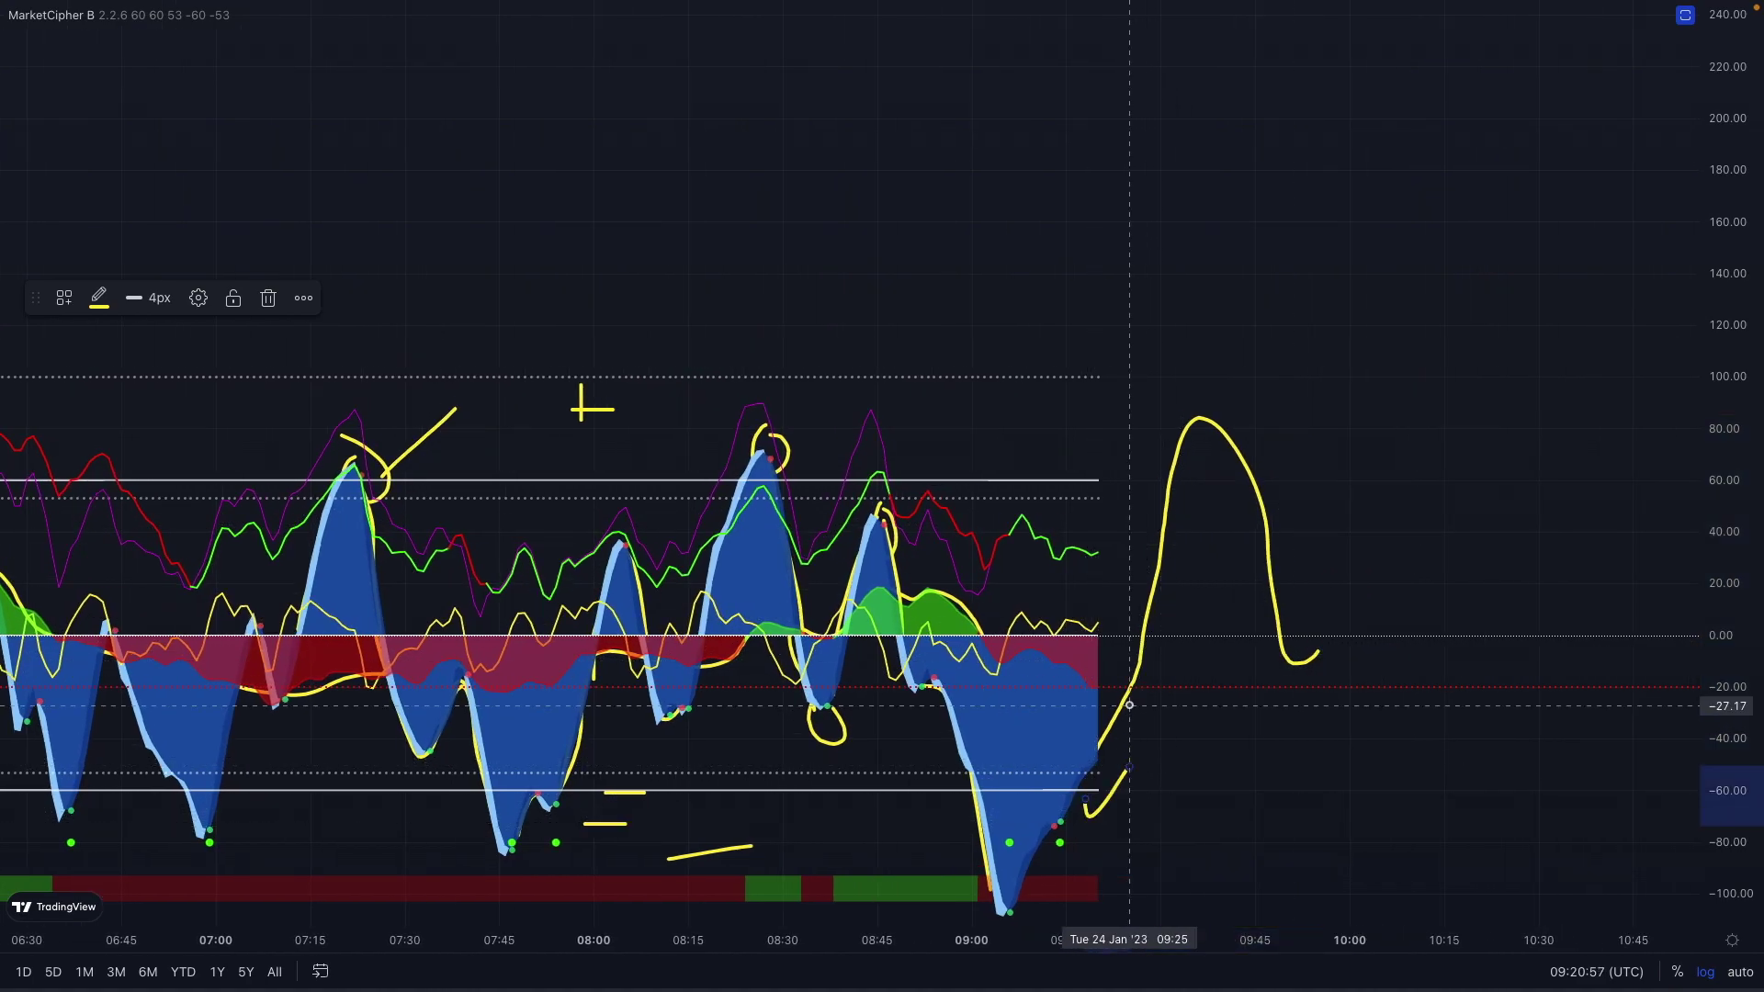
mouse_move(1136, 696)
left_mouse_down()
mouse_move(1194, 421)
mouse_move(1255, 491)
left_mouse_up()
left_click_drag(1297, 664, 1369, 441)
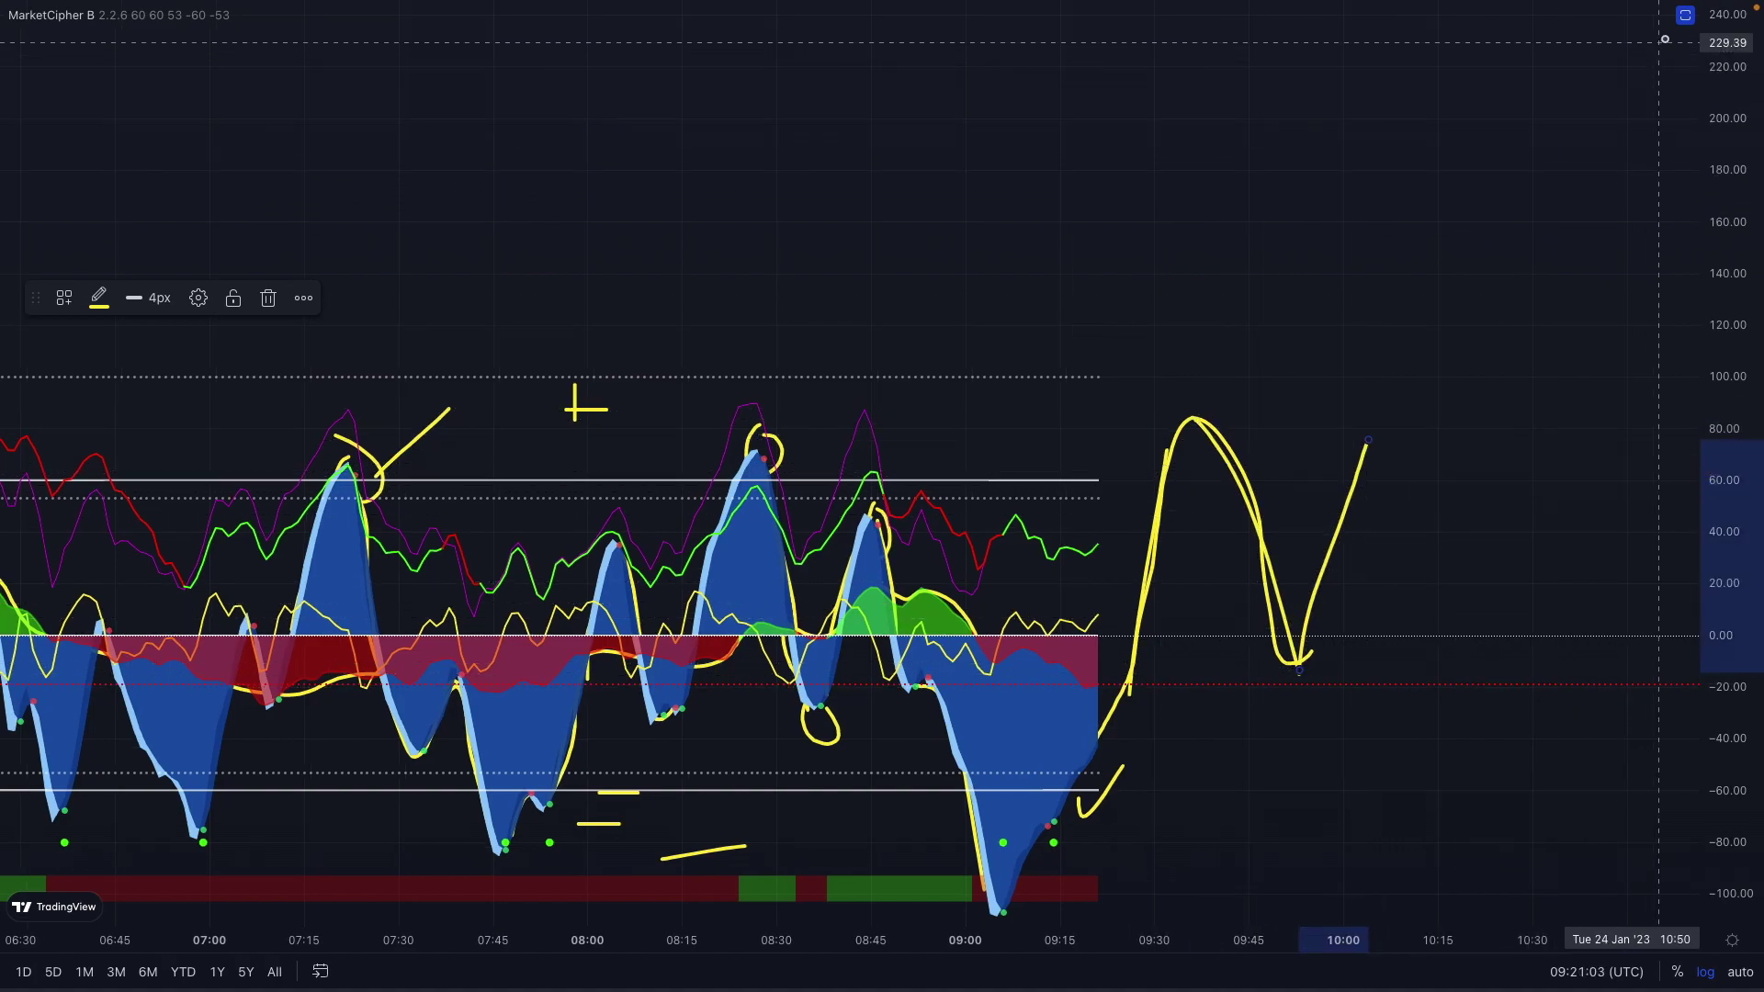
- Restore the price pane, leave full screen, and switch to the Market Cipher pricing page
left_click(1683, 15)
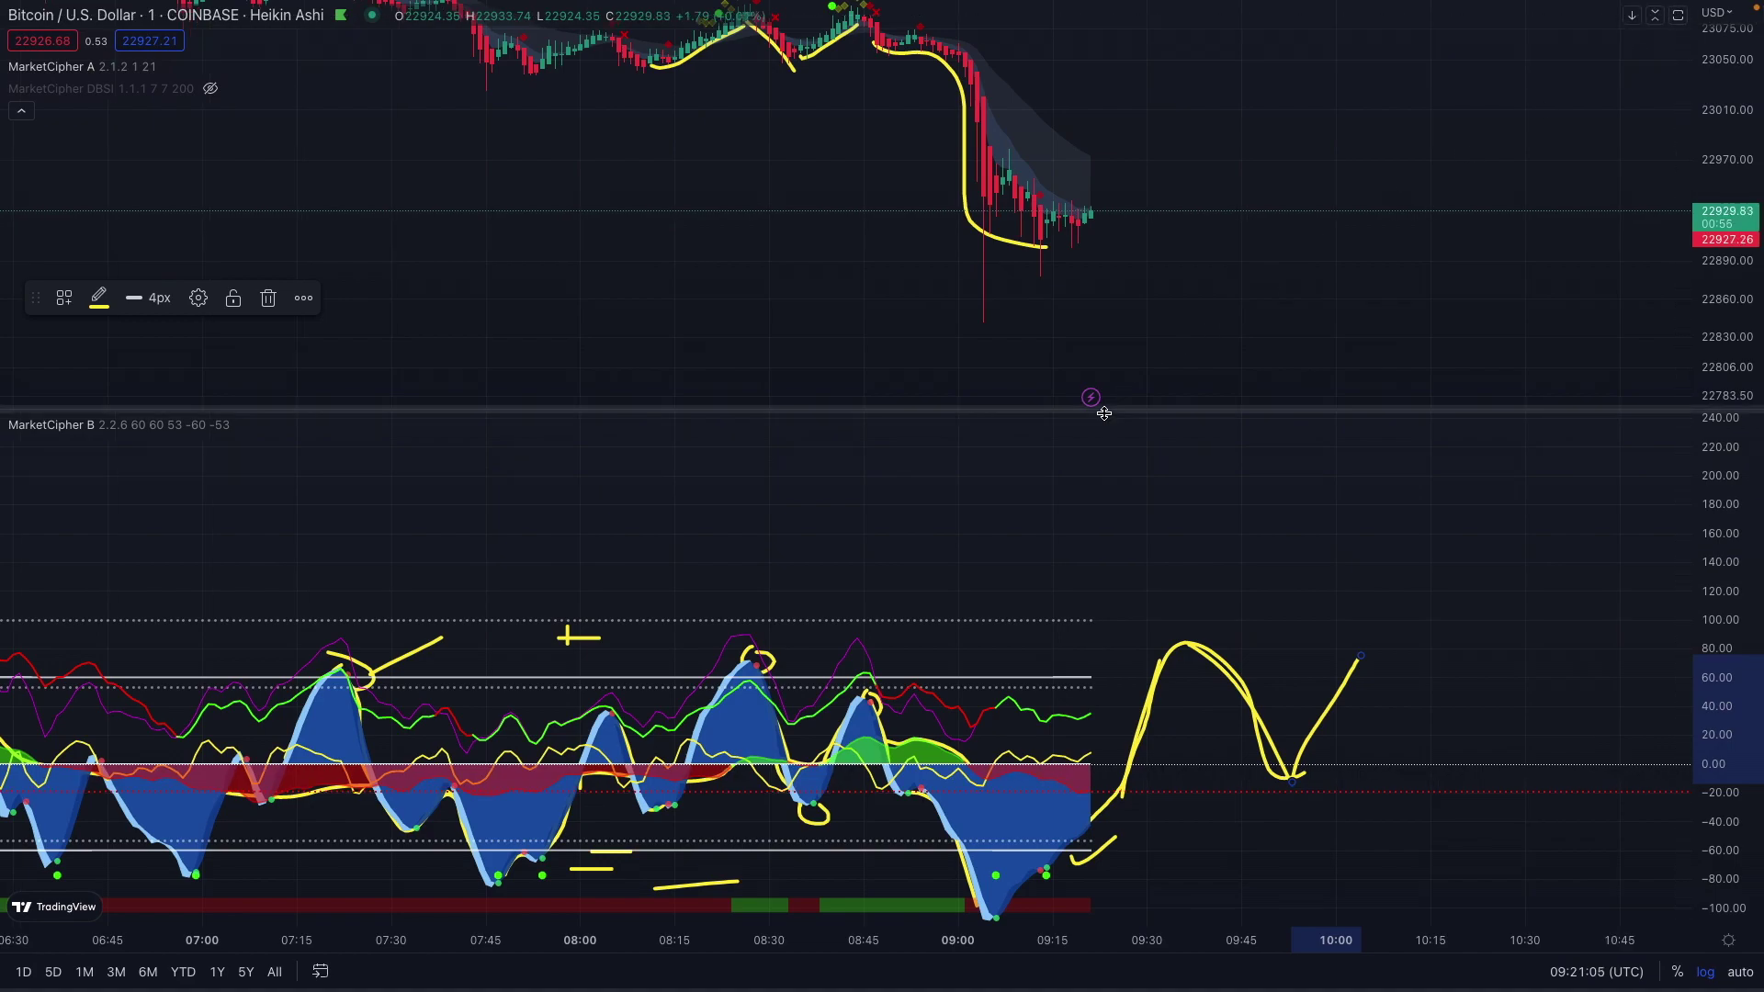
scroll(1105, 414, "down", 2)
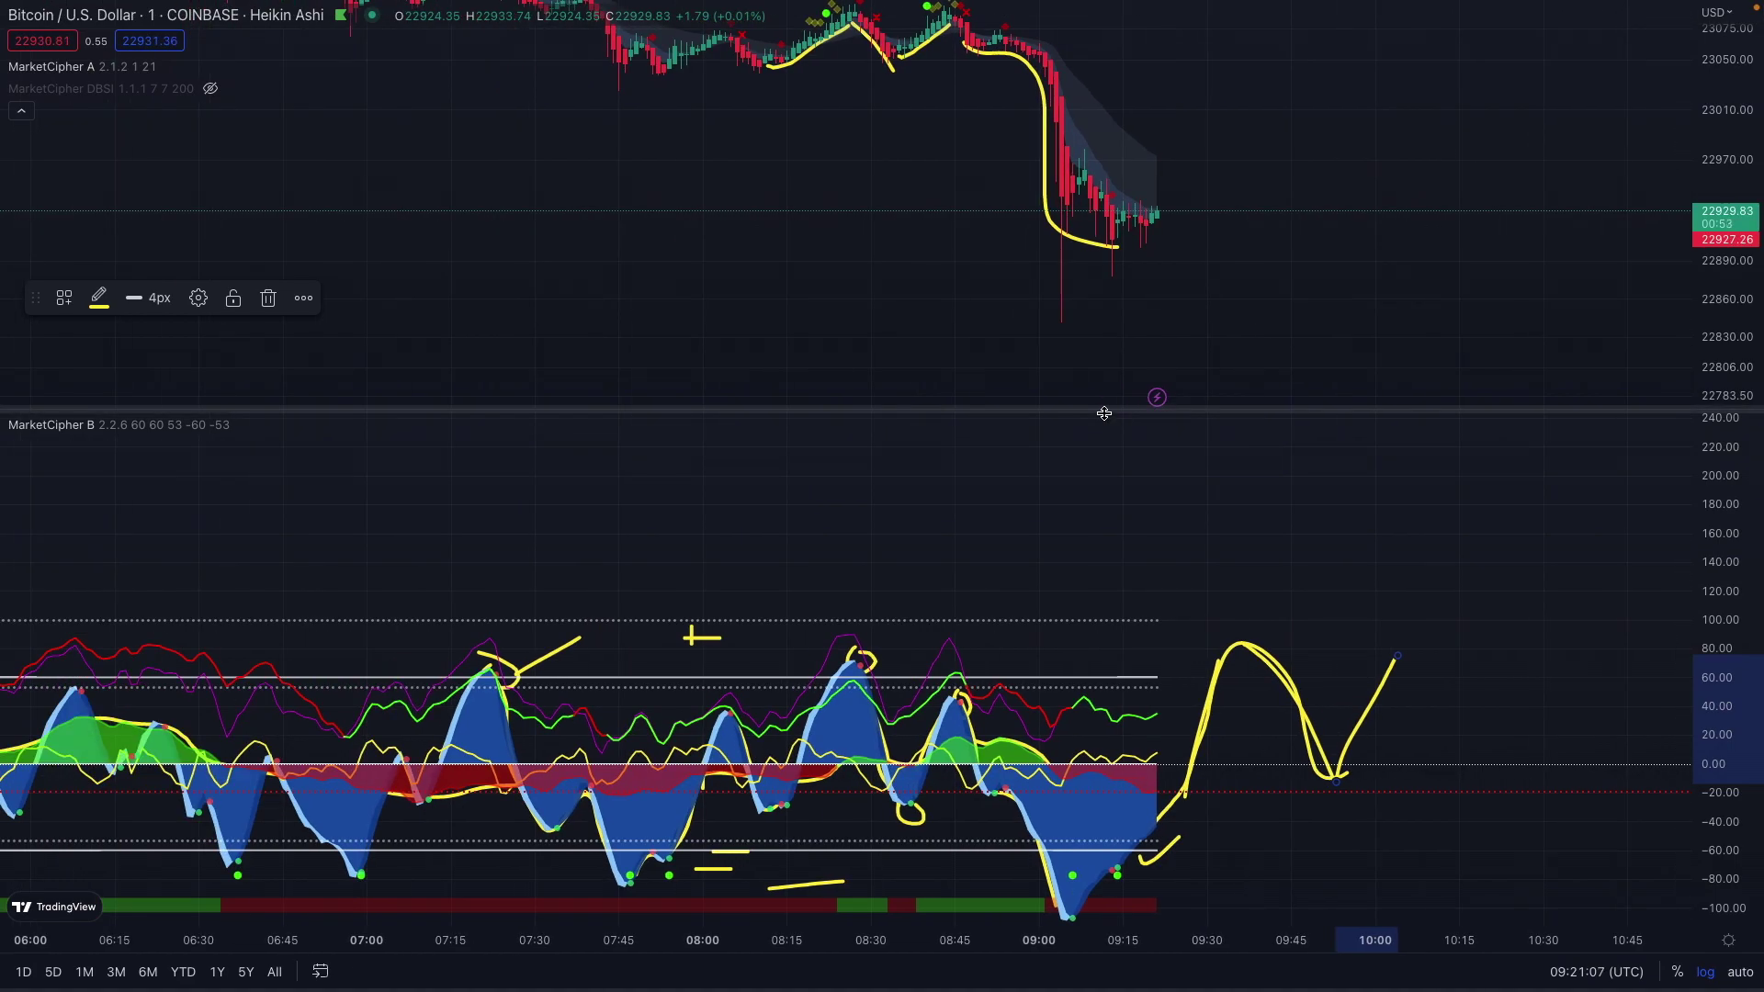
key("Escape")
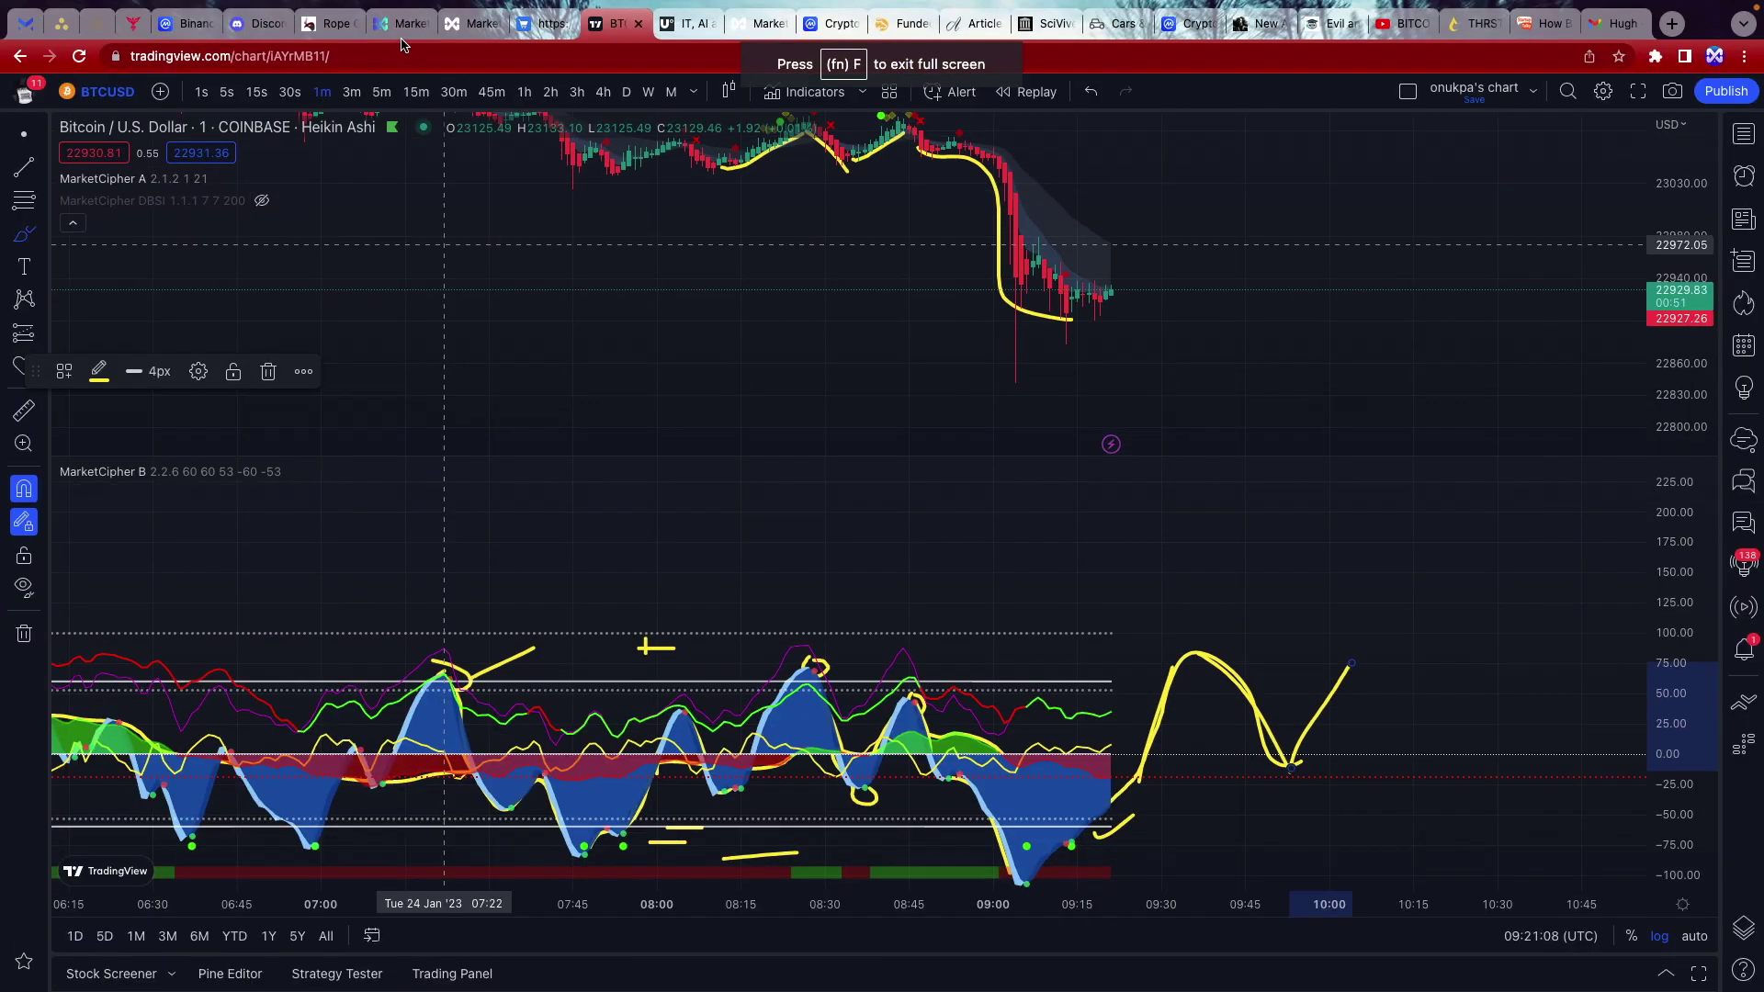
left_click(401, 34)
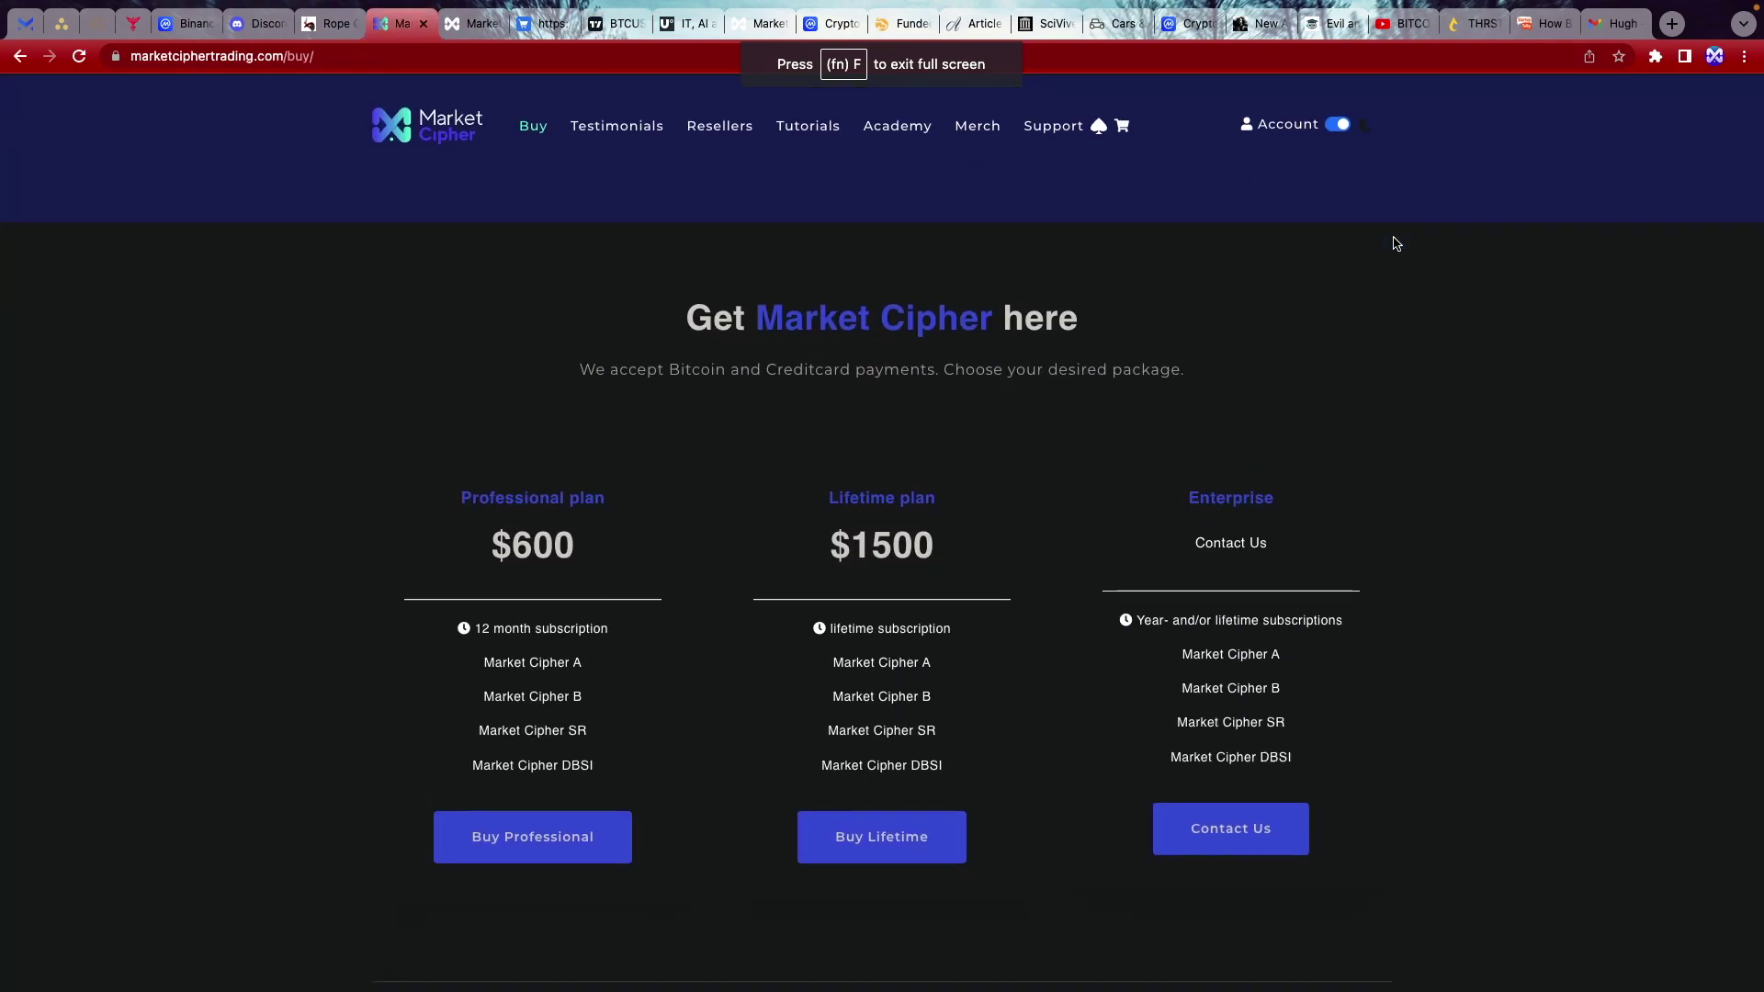
- Scroll the marketciphertrading.com/buy plans page, then move to the Market Cipher Academy site
scroll(1396, 243, "down", 15)
scroll(1396, 244, "up", 5)
scroll(1393, 241, "up", 5)
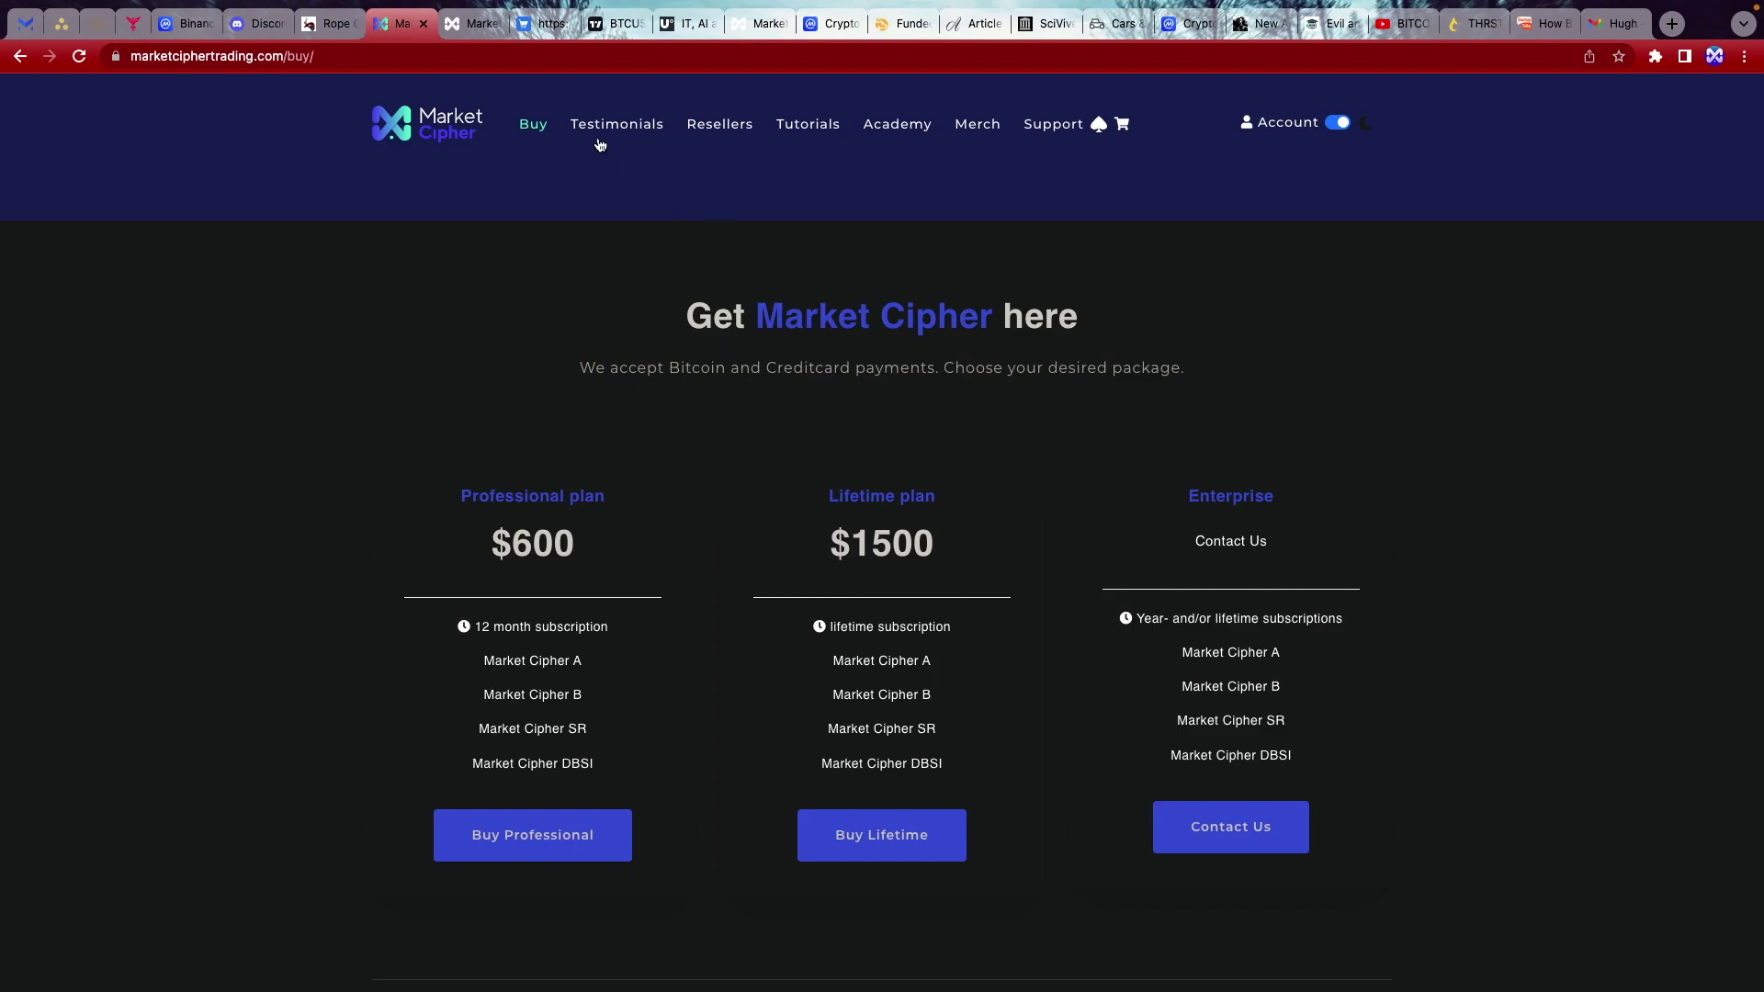
left_click(469, 29)
- Scroll the Academy site through its consultation pricing and merch T-shirts
scroll(800, 359, "down", 10)
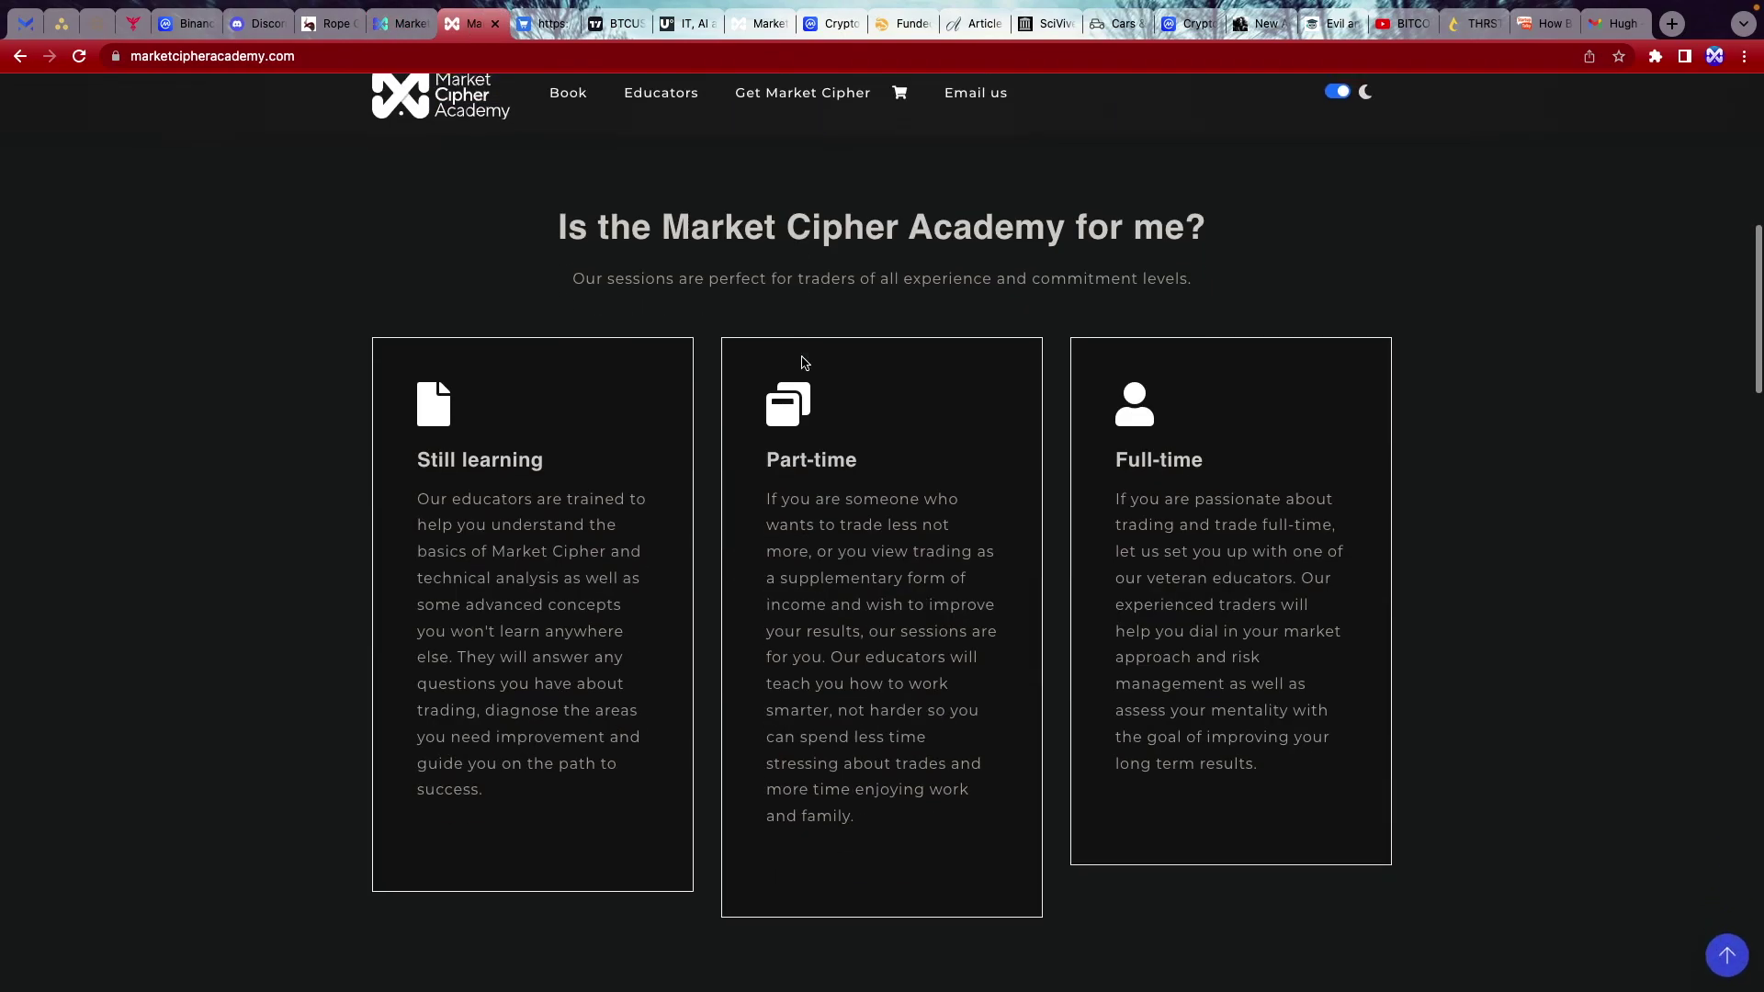
scroll(802, 359, "down", 15)
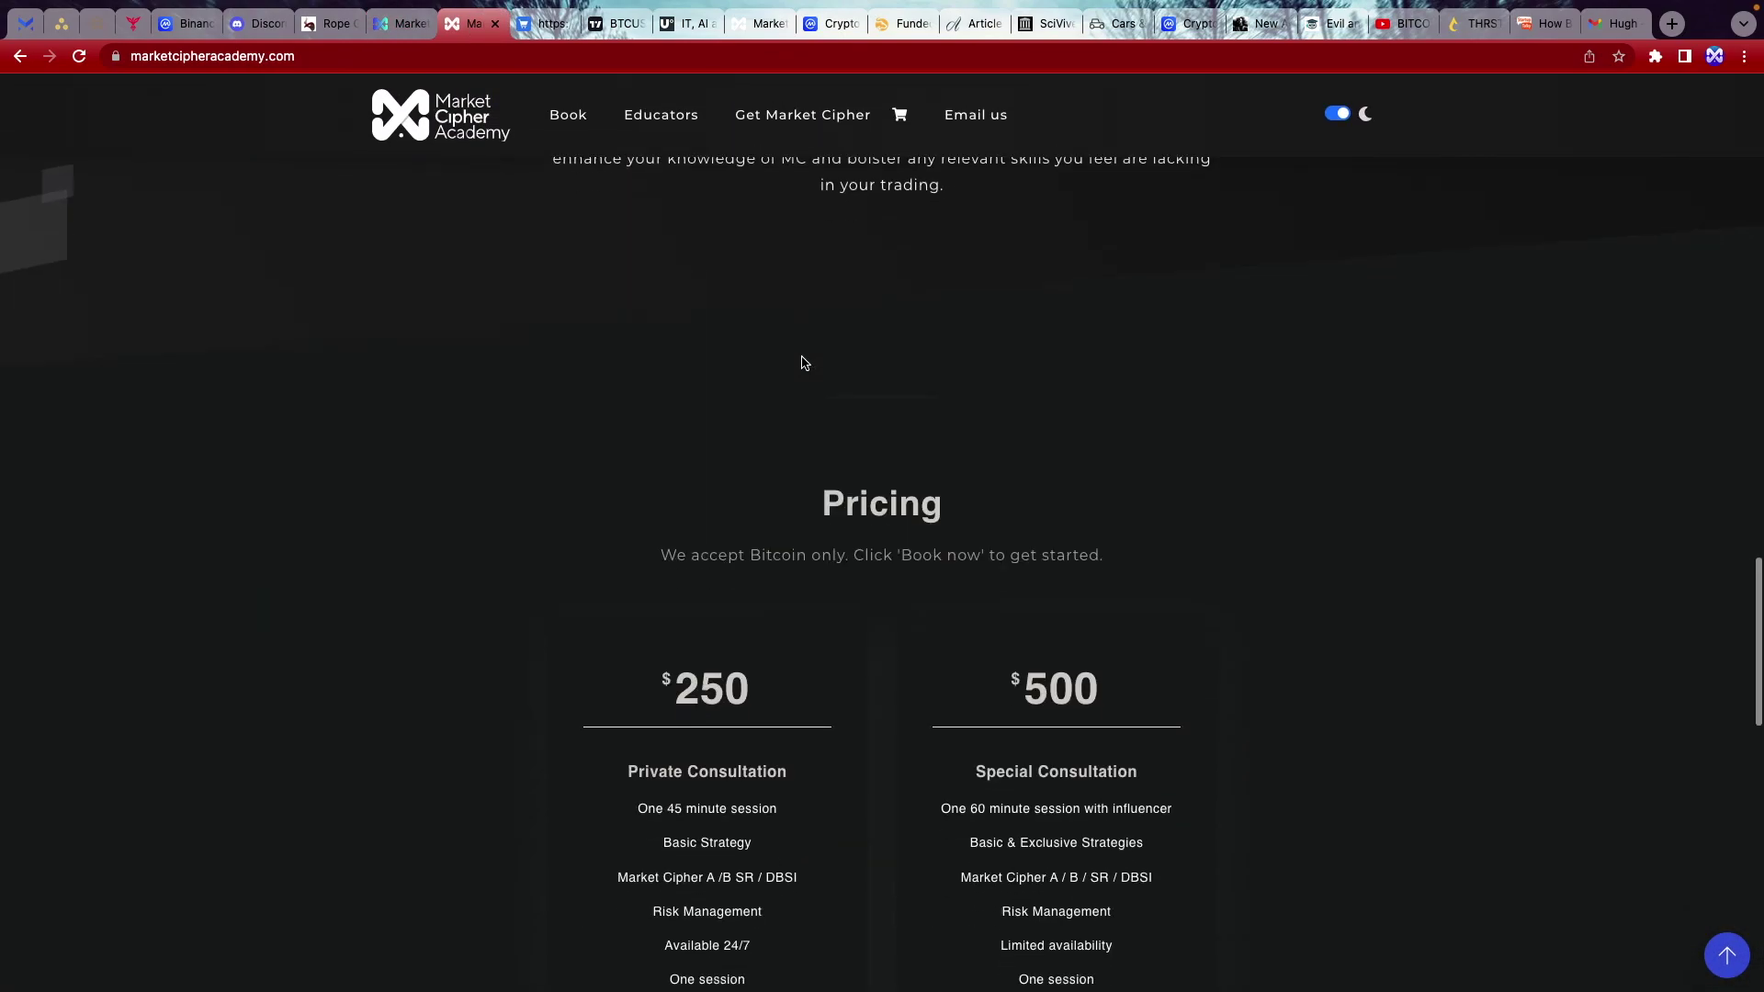
scroll(804, 362, "up", 15)
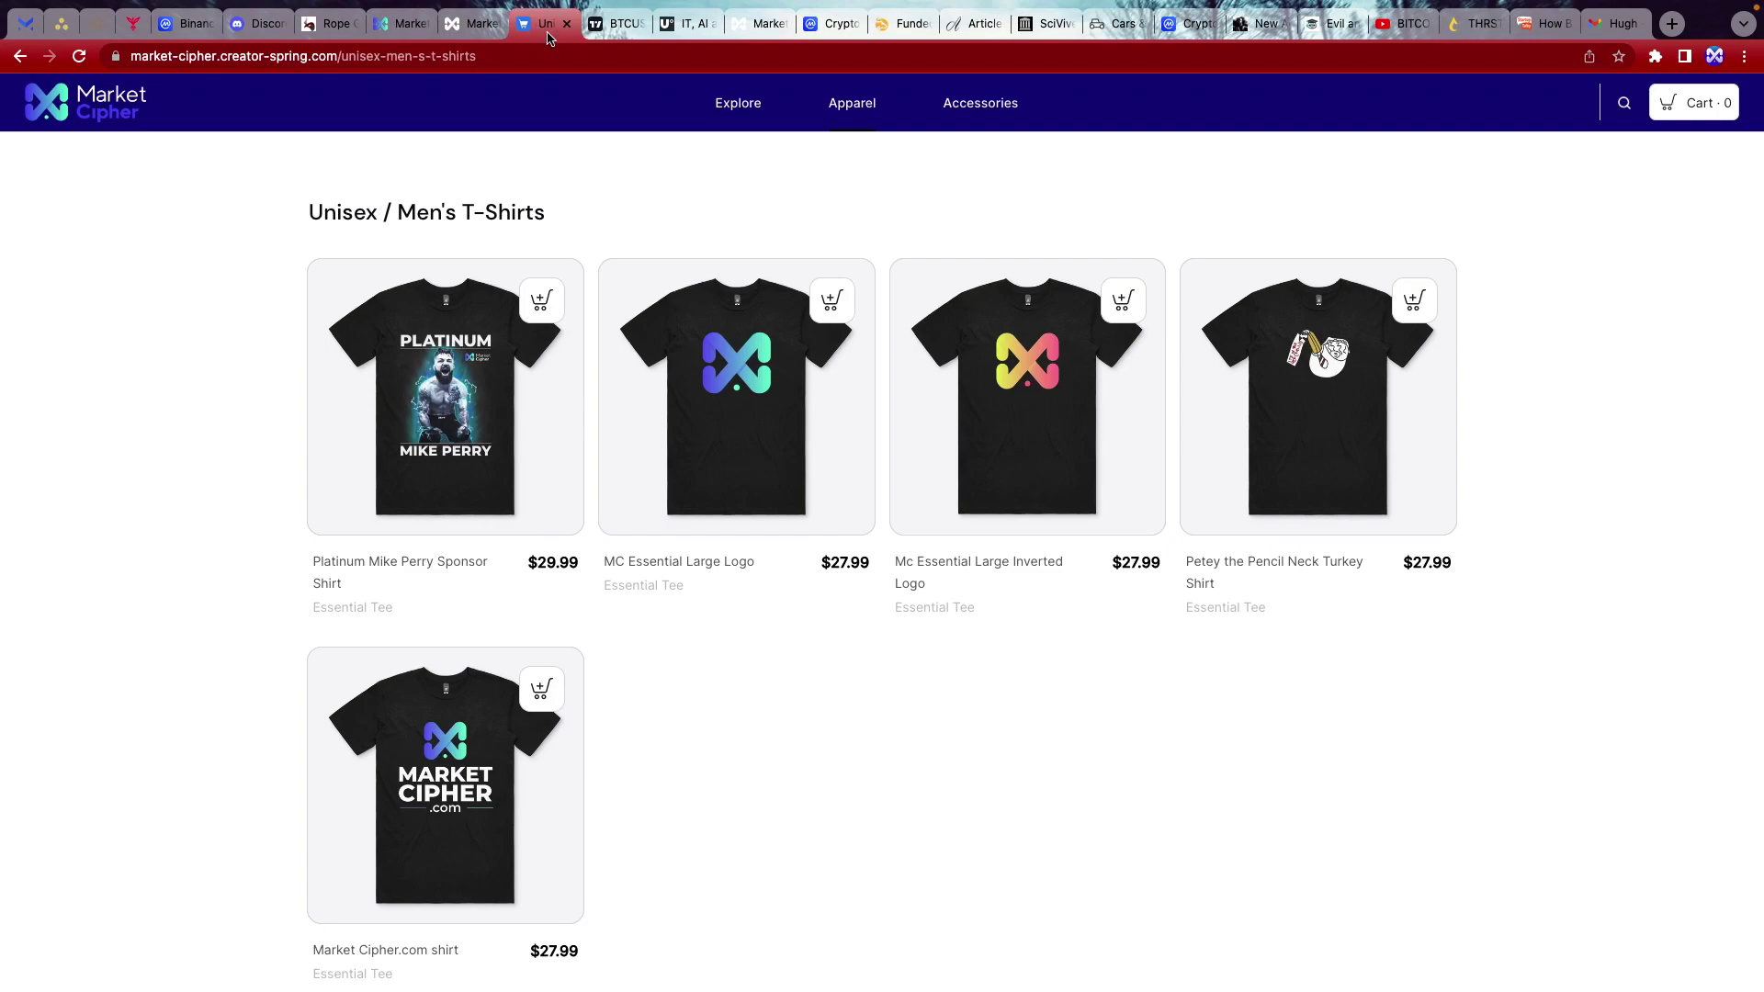
scroll(831, 410, "down", 5)
scroll(830, 441, "up", 5)
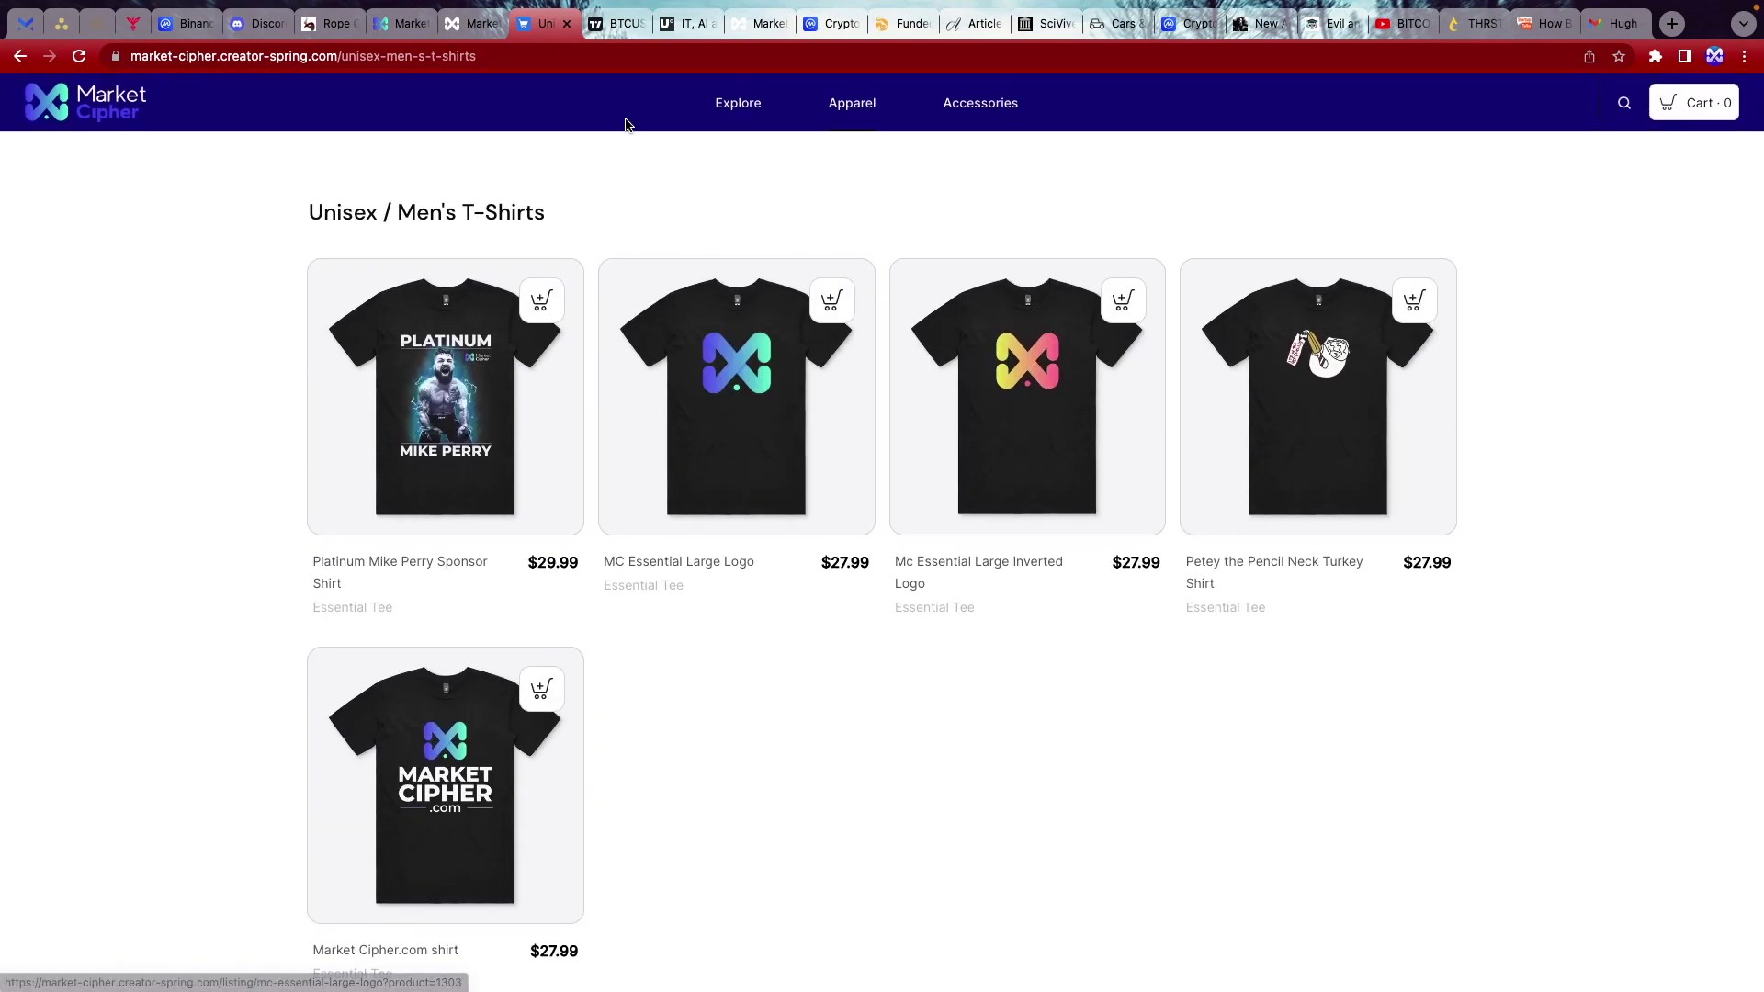
- Go back to the Market Cipher buy page and scroll through its plans
left_click(404, 24)
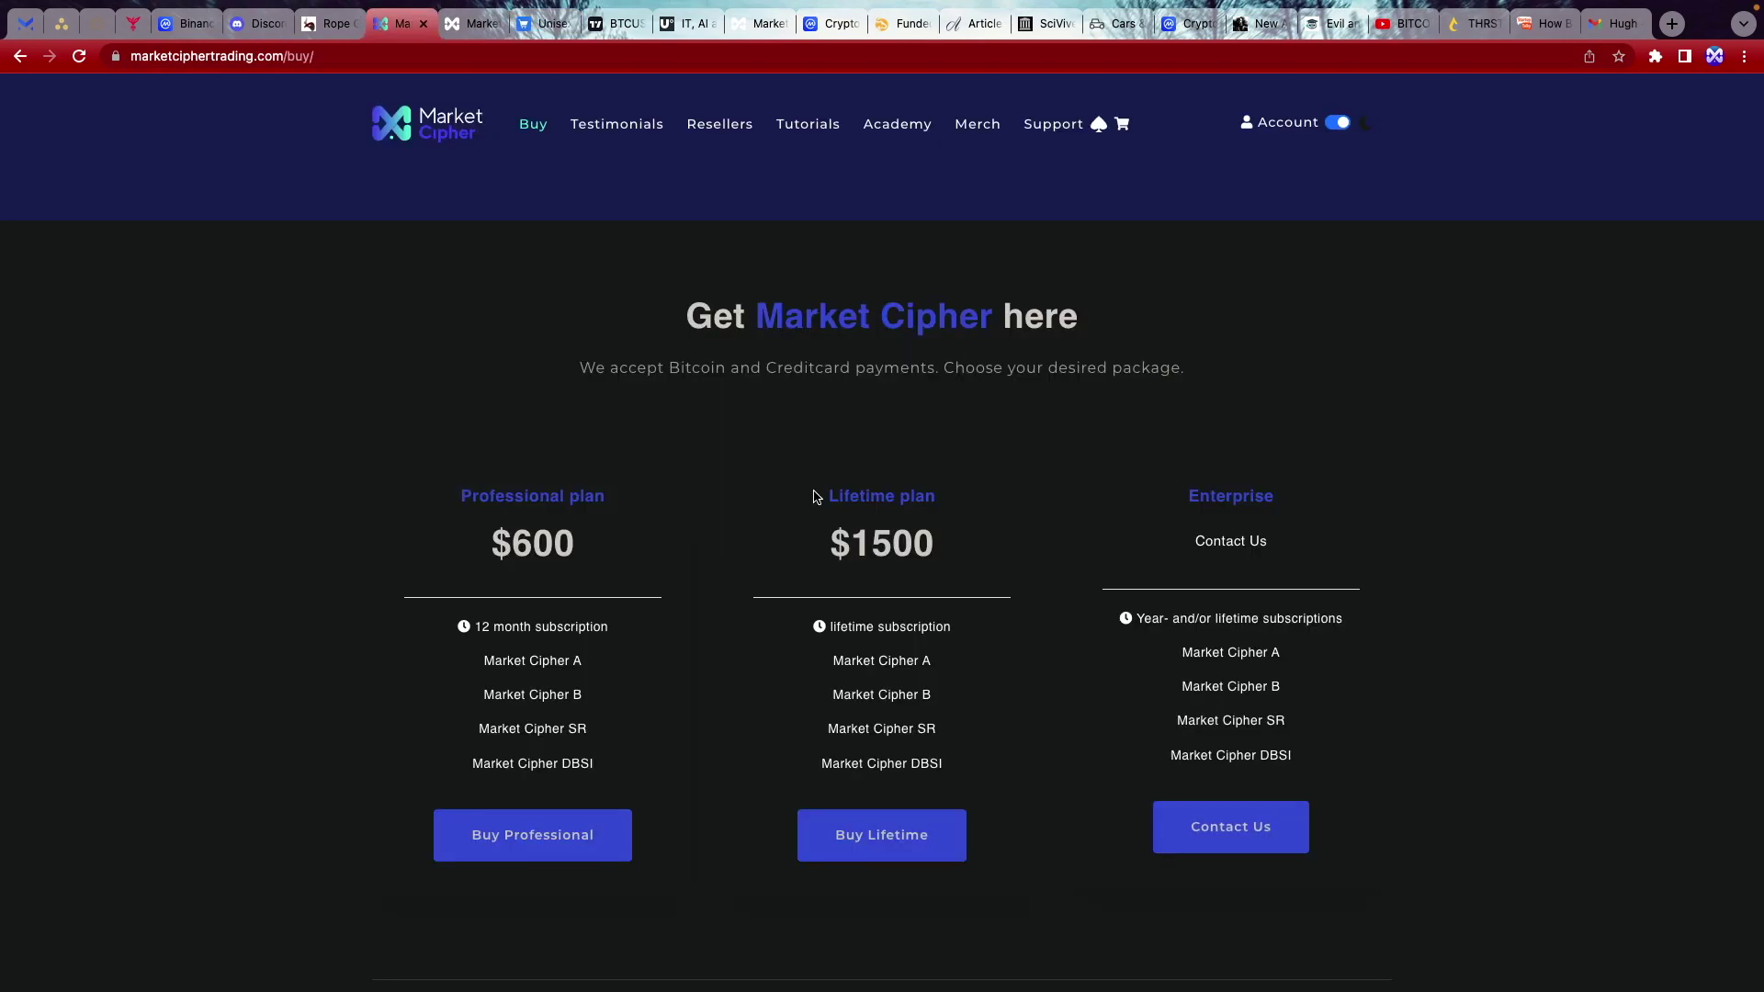
scroll(815, 497, "down", 10)
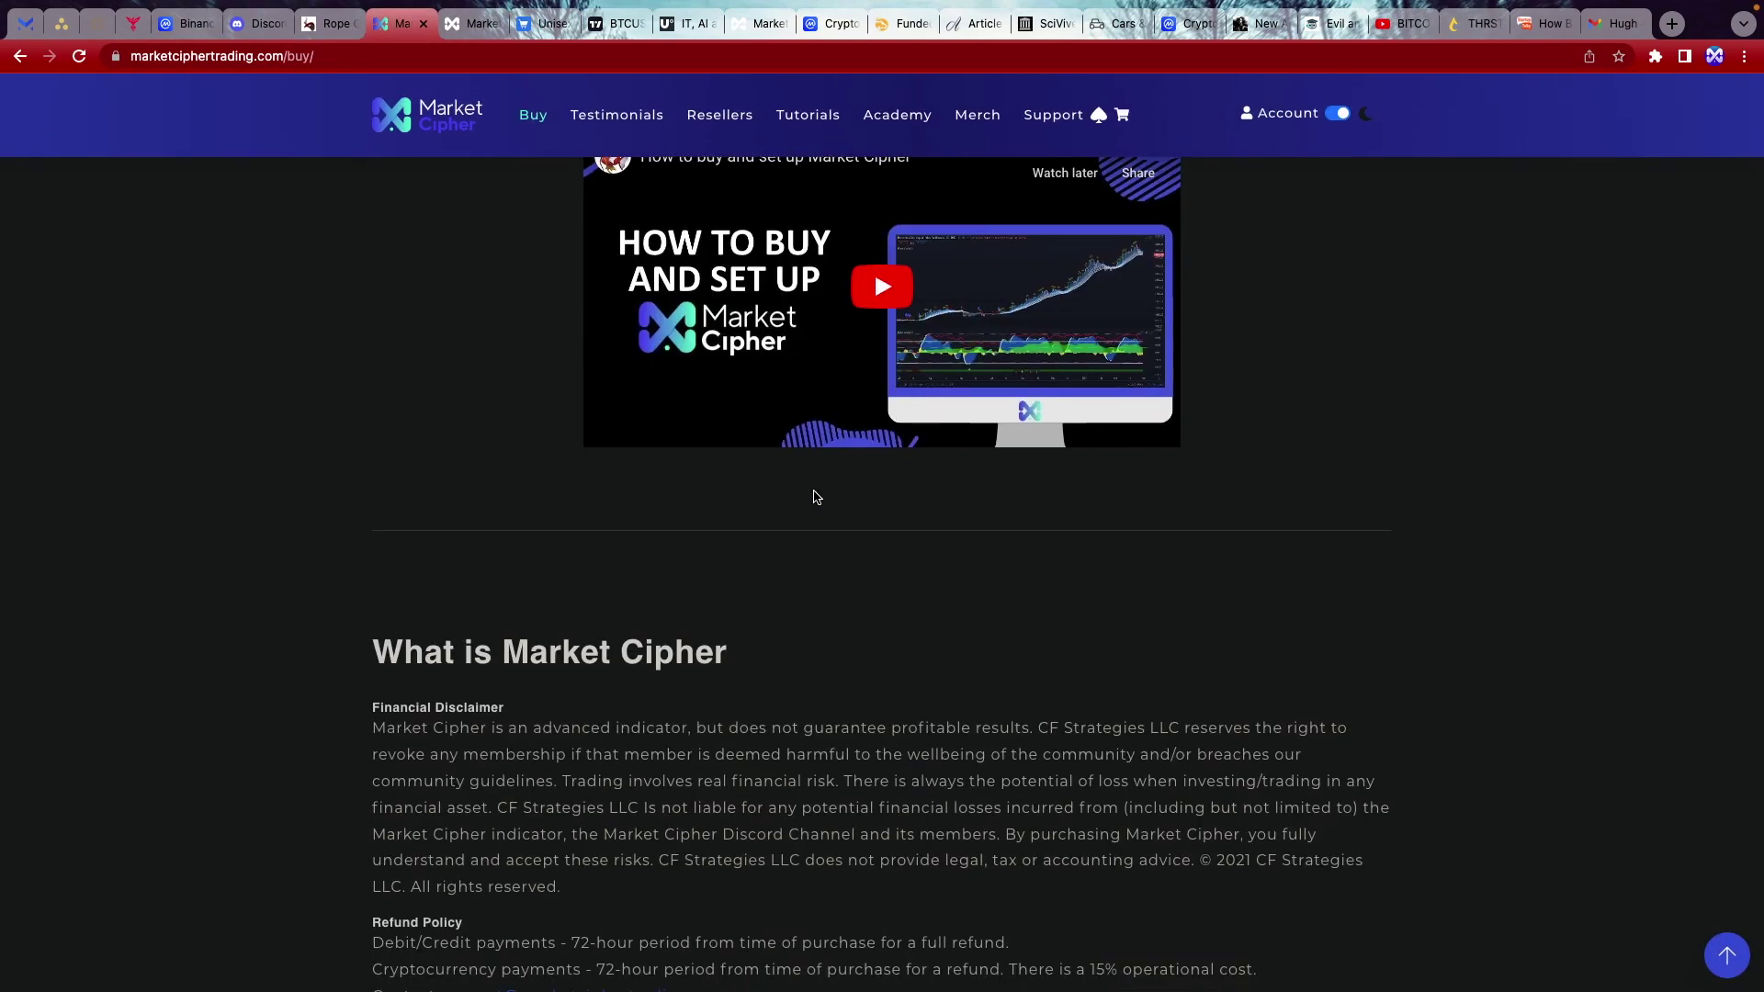
scroll(814, 497, "up", 10)
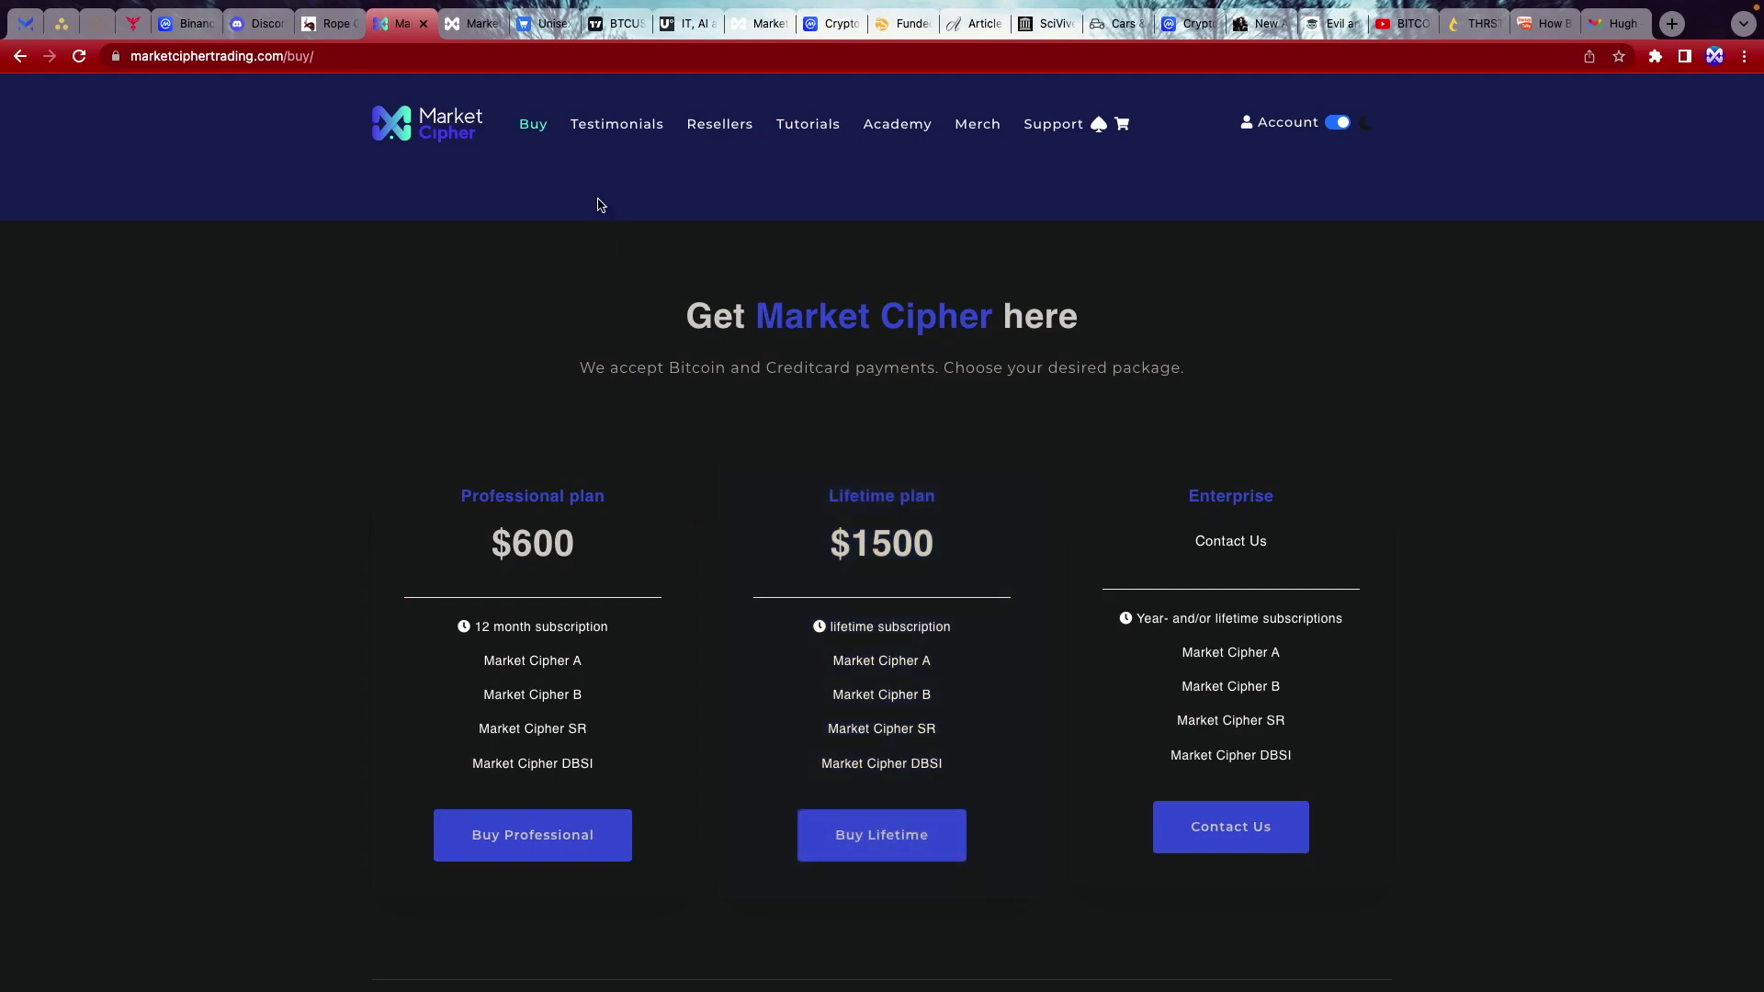
- Switch to the BTCUSD TradingView tab with the annotated MarketCipher B chart
left_click(612, 27)
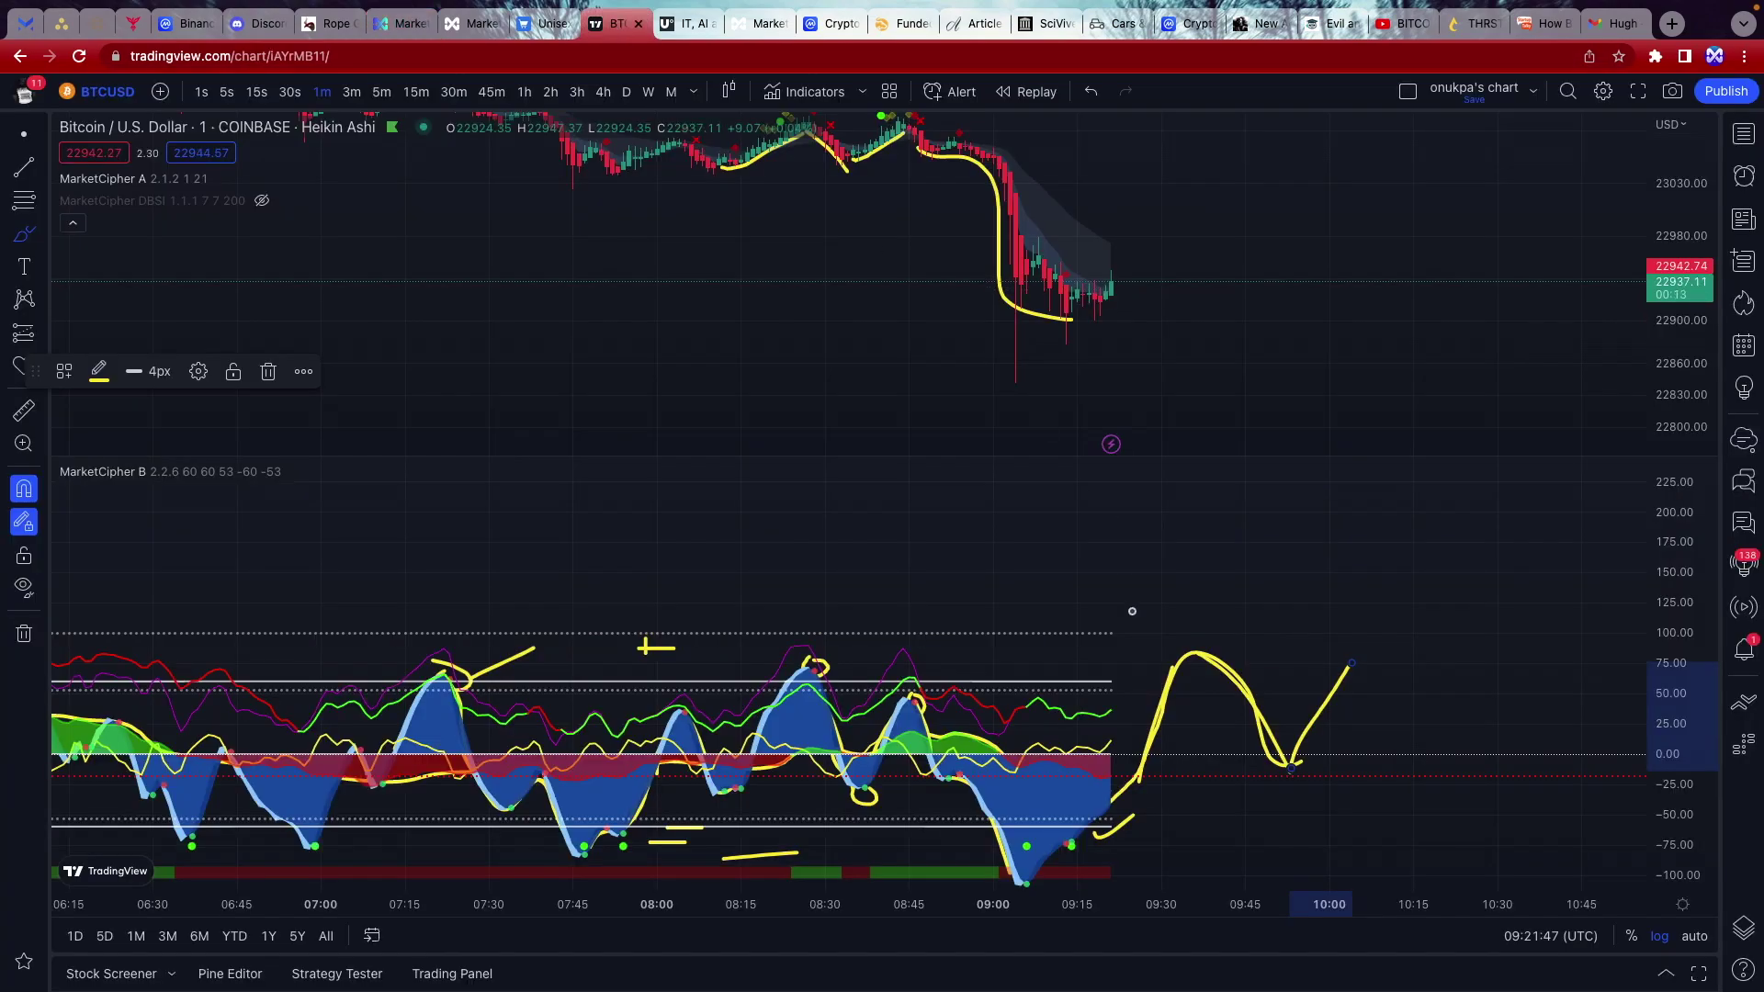